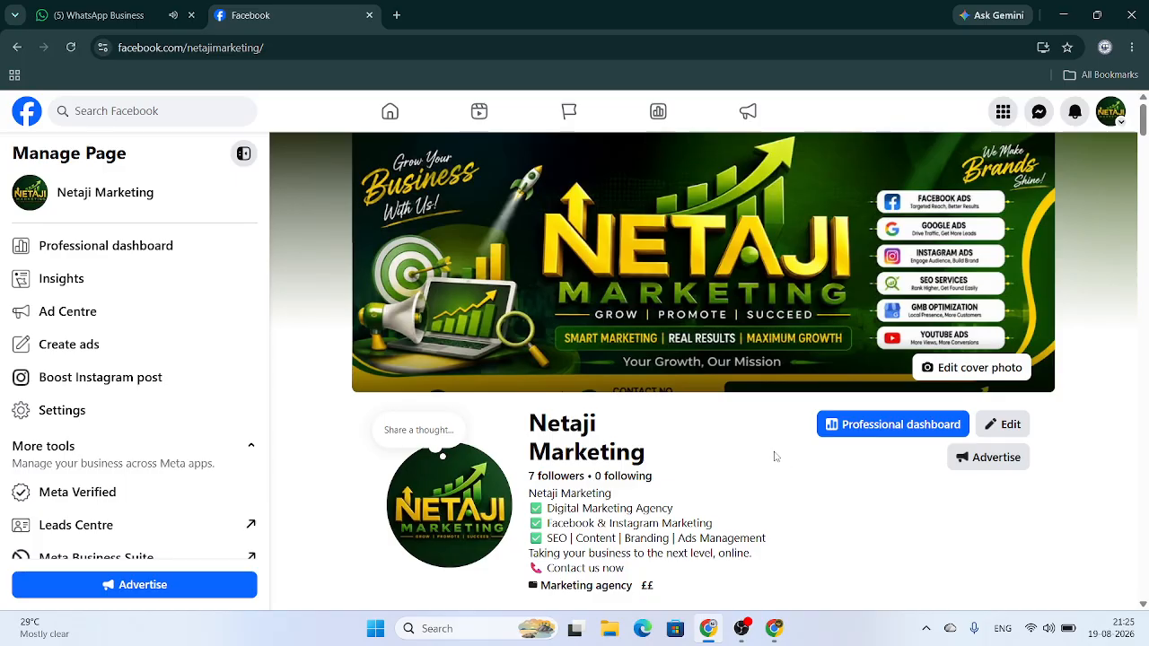
# Step: Look over the Netaji Marketing Facebook page, including its profile details, contact info, photos and recent posts
pyautogui.scroll(-2, 765, 439)
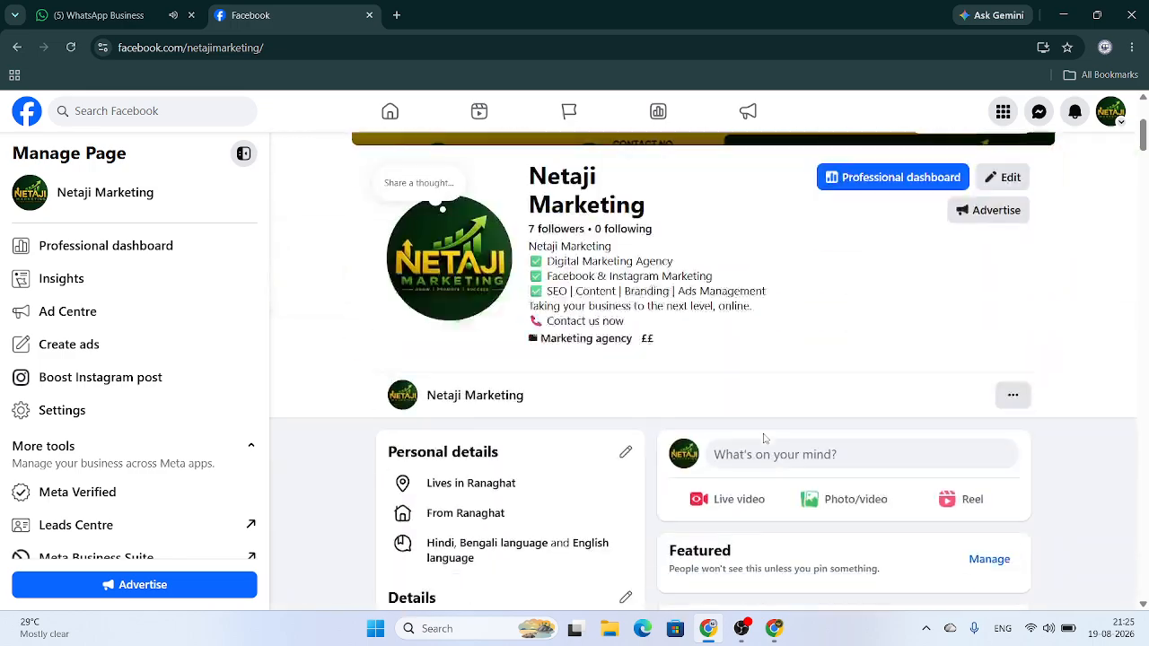
pyautogui.scroll(2, 765, 439)
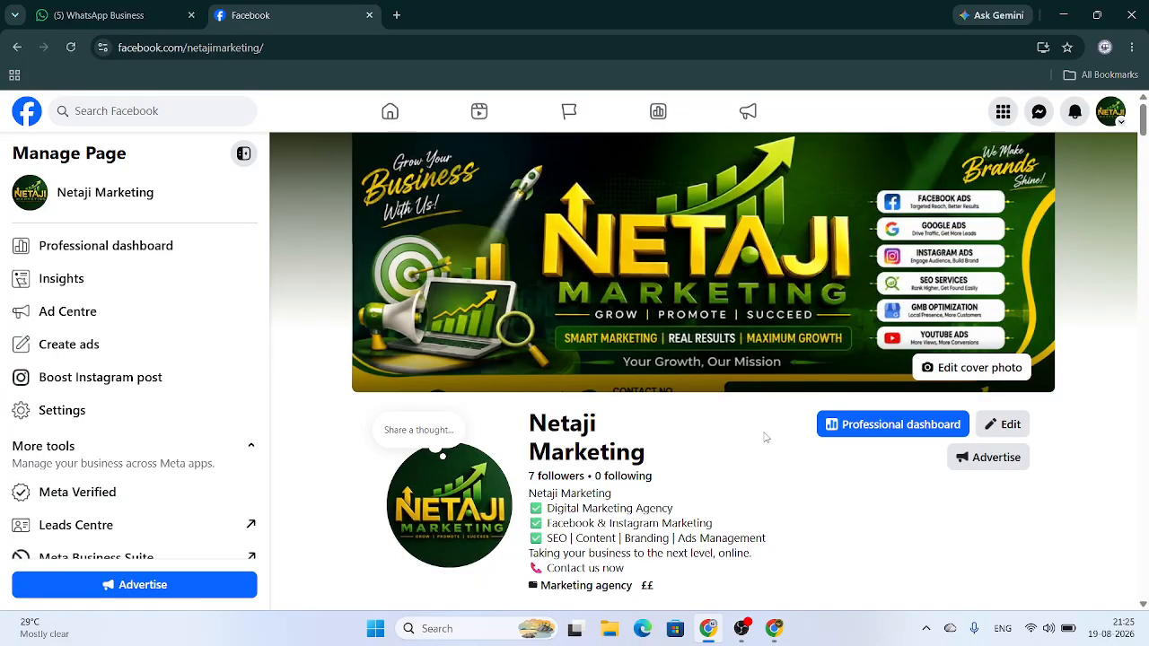
pyautogui.scroll(-5, 747, 435)
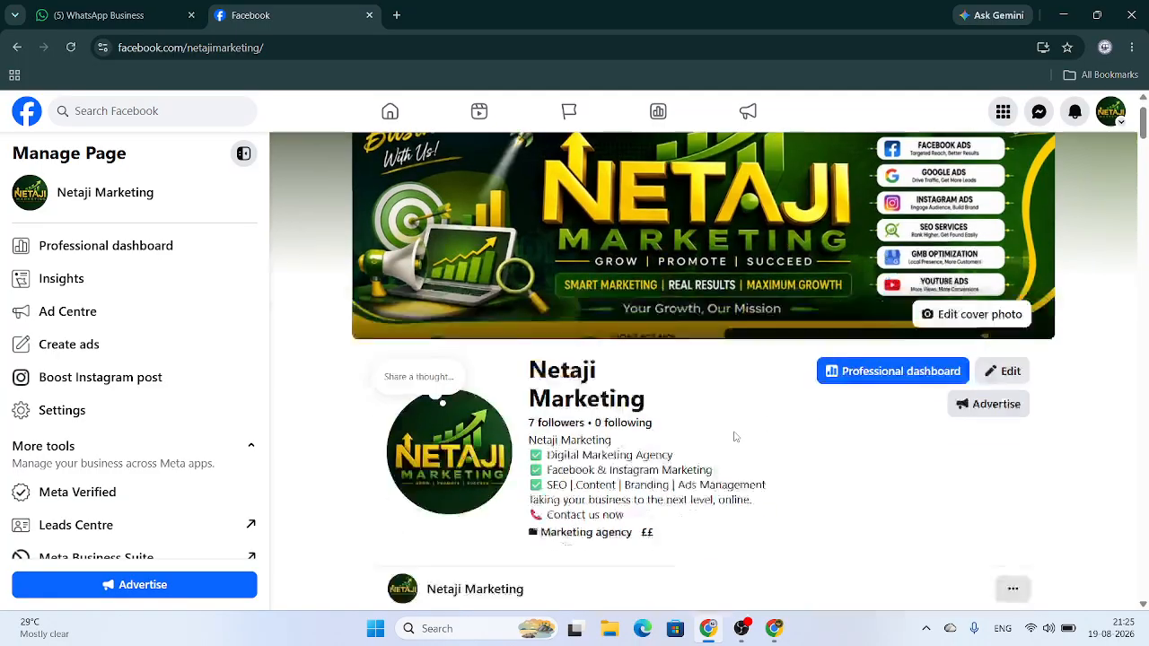
pyautogui.scroll(-8, 734, 437)
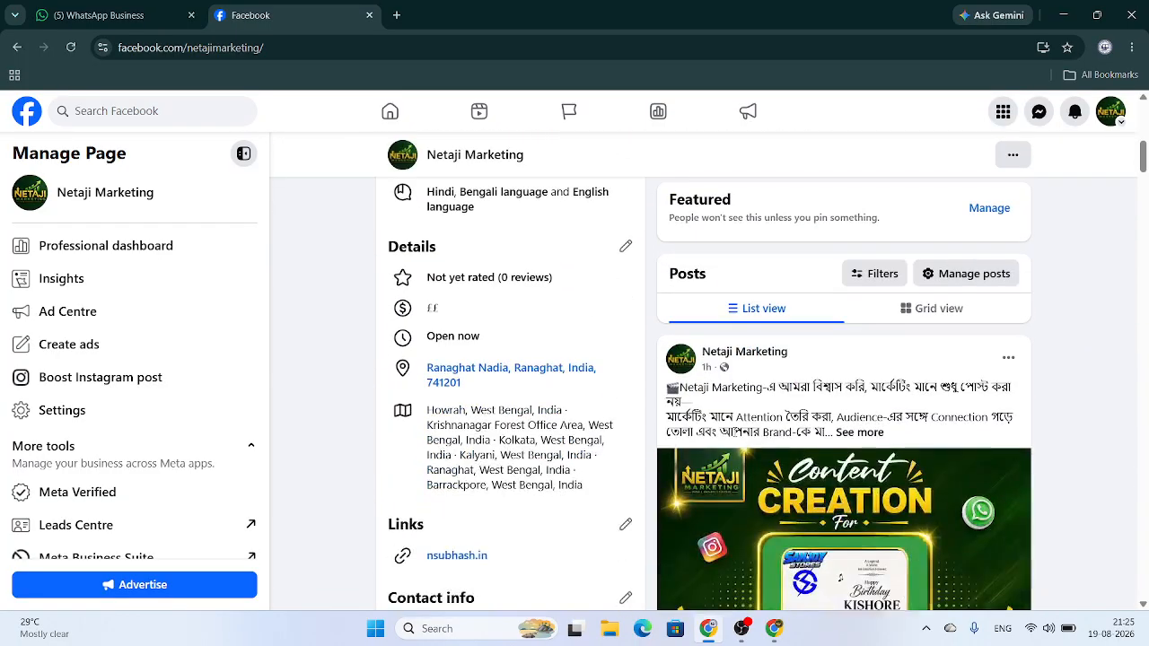
pyautogui.scroll(-7, 734, 437)
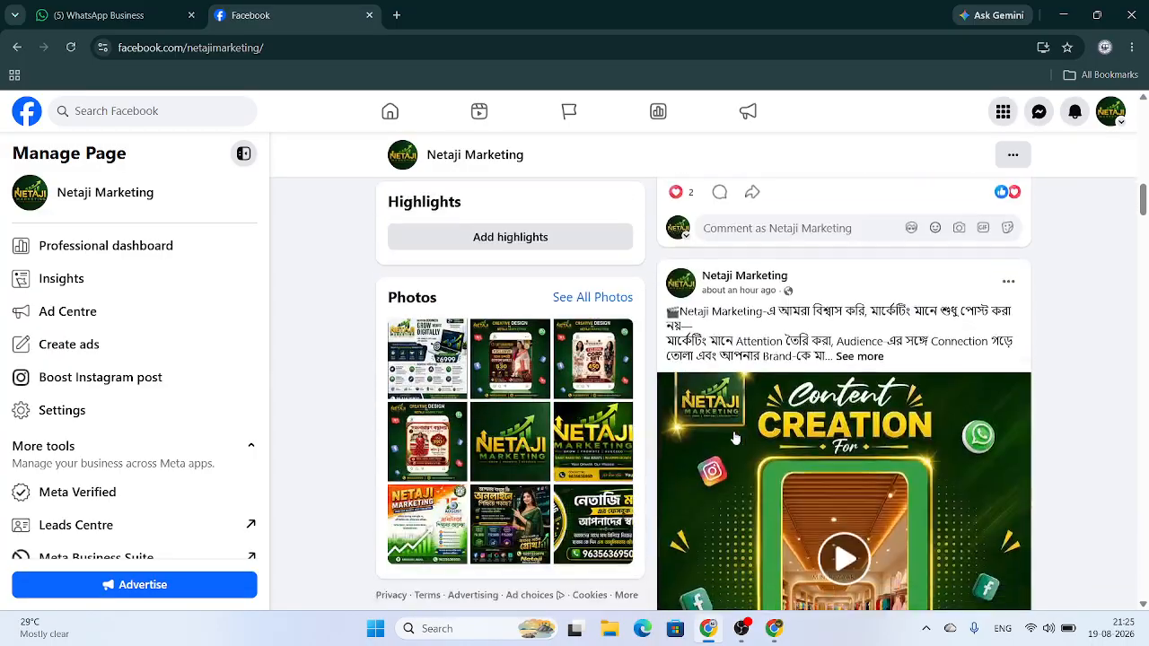
pyautogui.scroll(2, 736, 438)
pyautogui.scroll(-8, 737, 438)
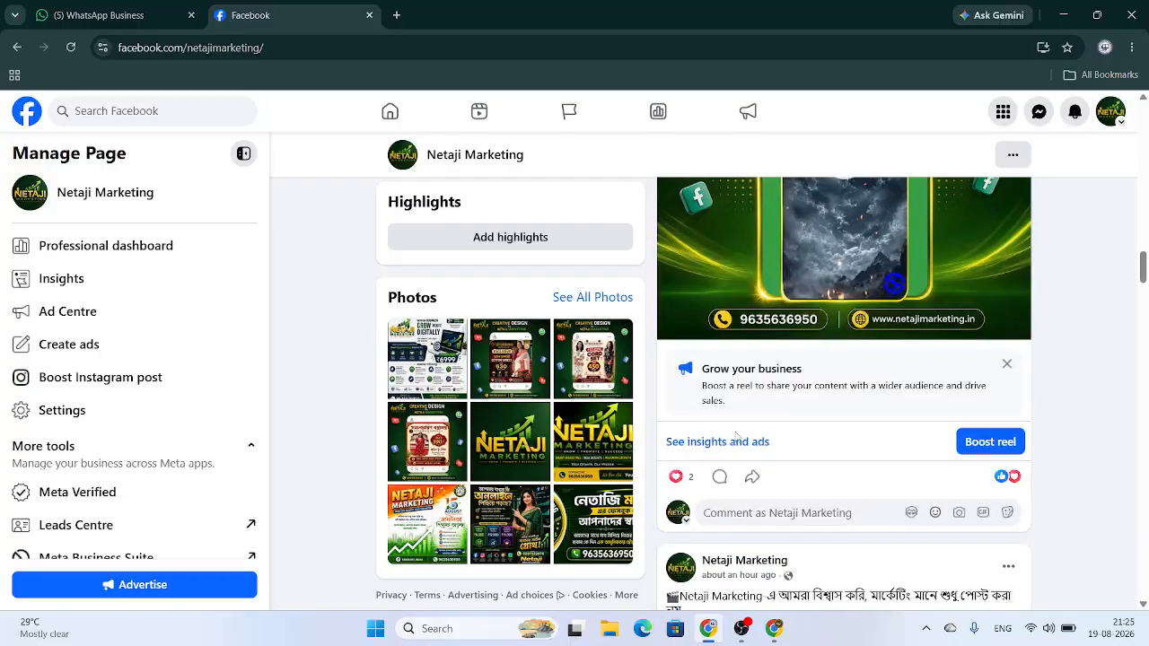
pyautogui.scroll(3, 738, 435)
pyautogui.scroll(4, 738, 434)
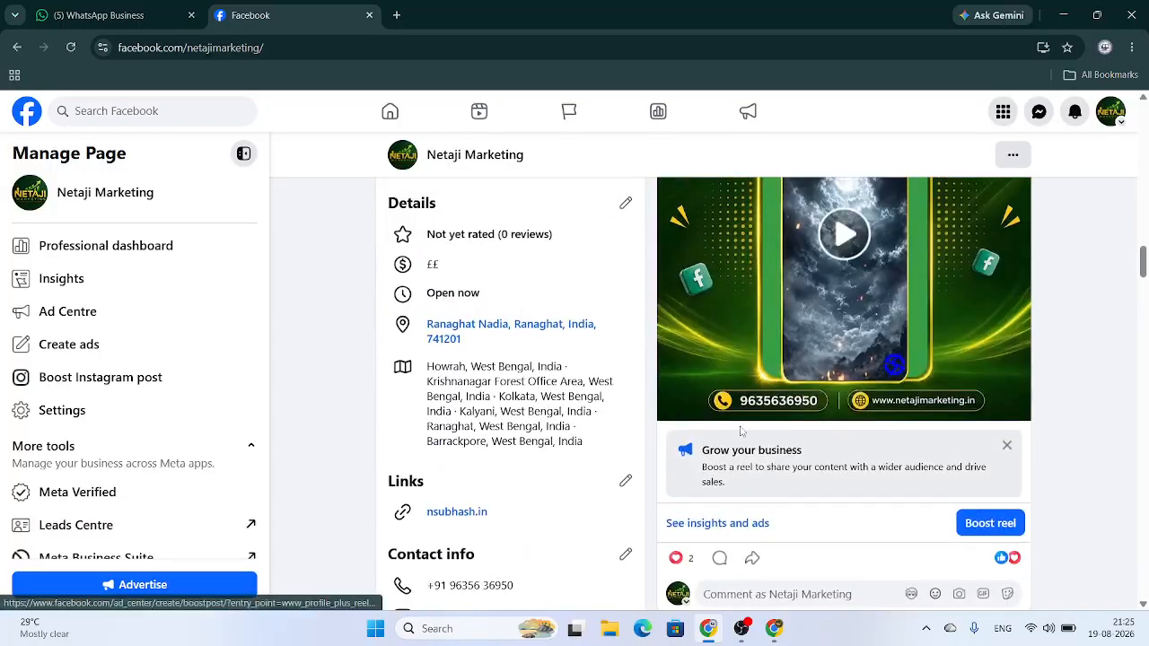
pyautogui.scroll(-7, 739, 432)
pyautogui.scroll(10, 742, 432)
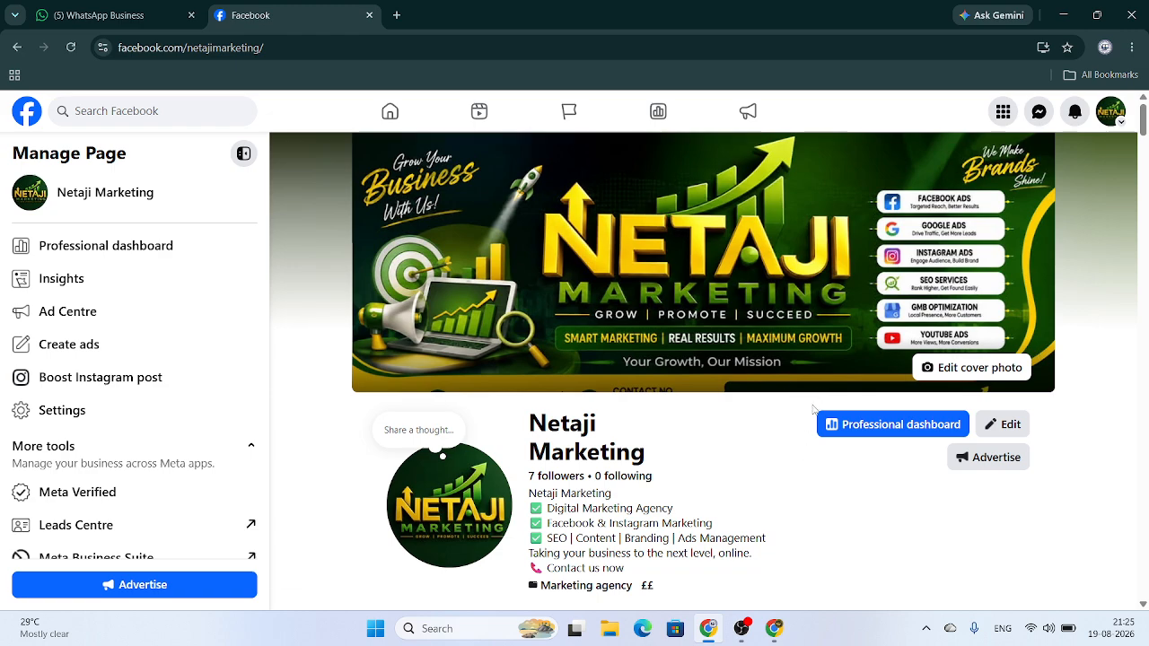
# Step: Switch to the other Chrome profile's window and open its Gmail inbox from the Google apps
pyautogui.click(774, 628)
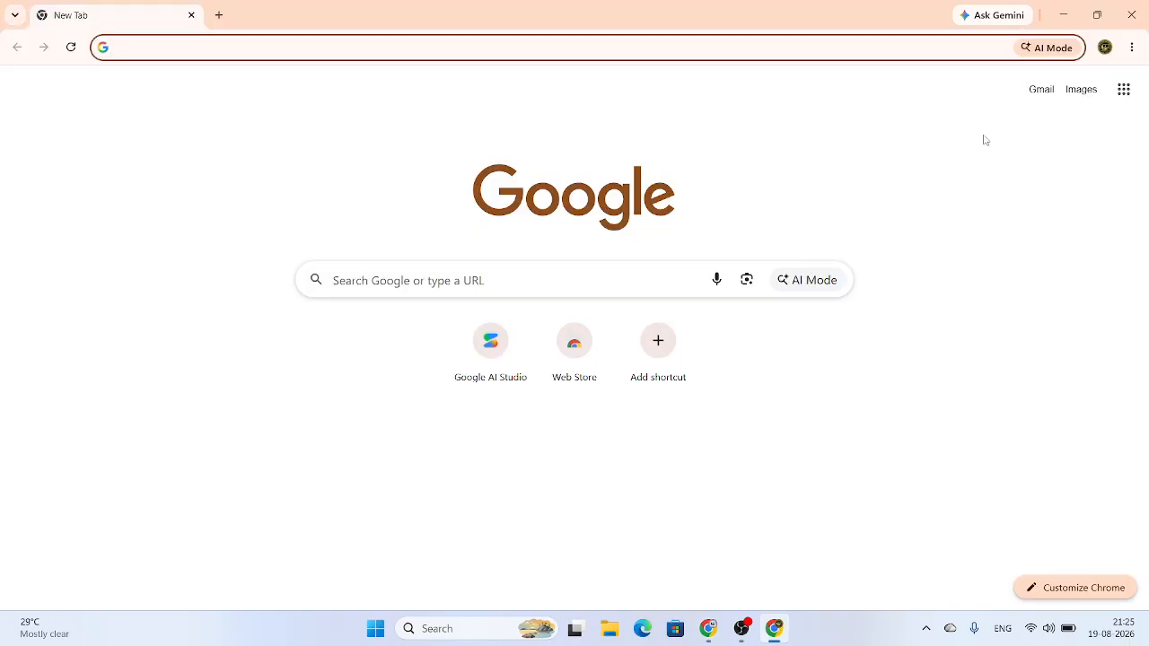
pyautogui.click(1124, 89)
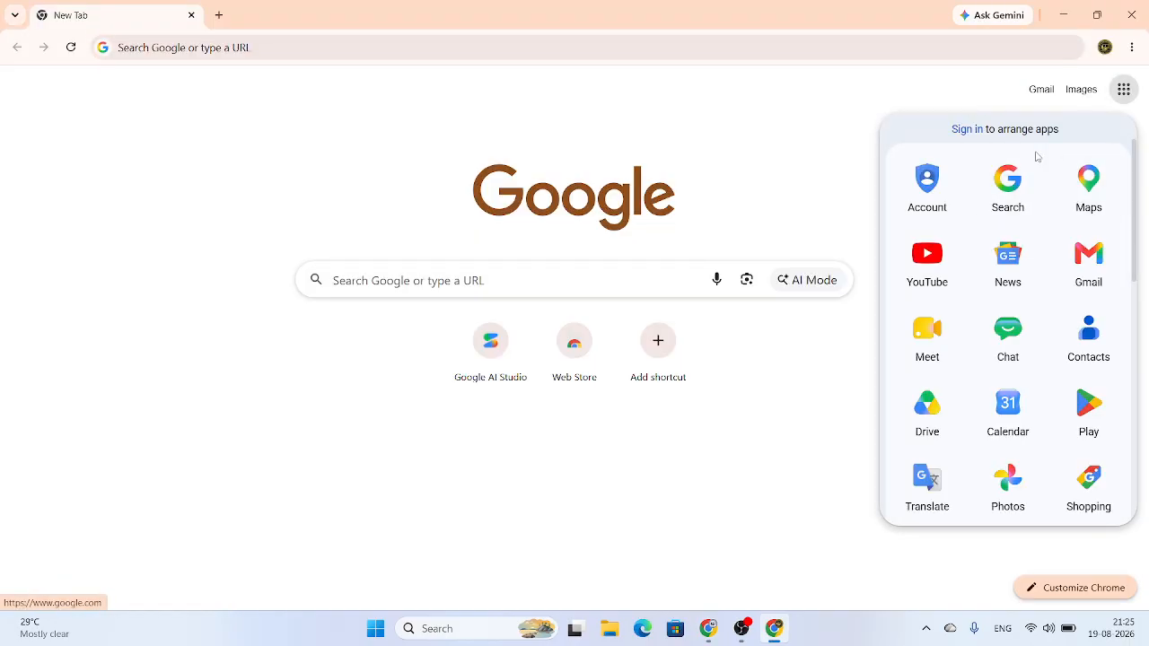
pyautogui.click(916, 82)
pyautogui.click(1105, 47)
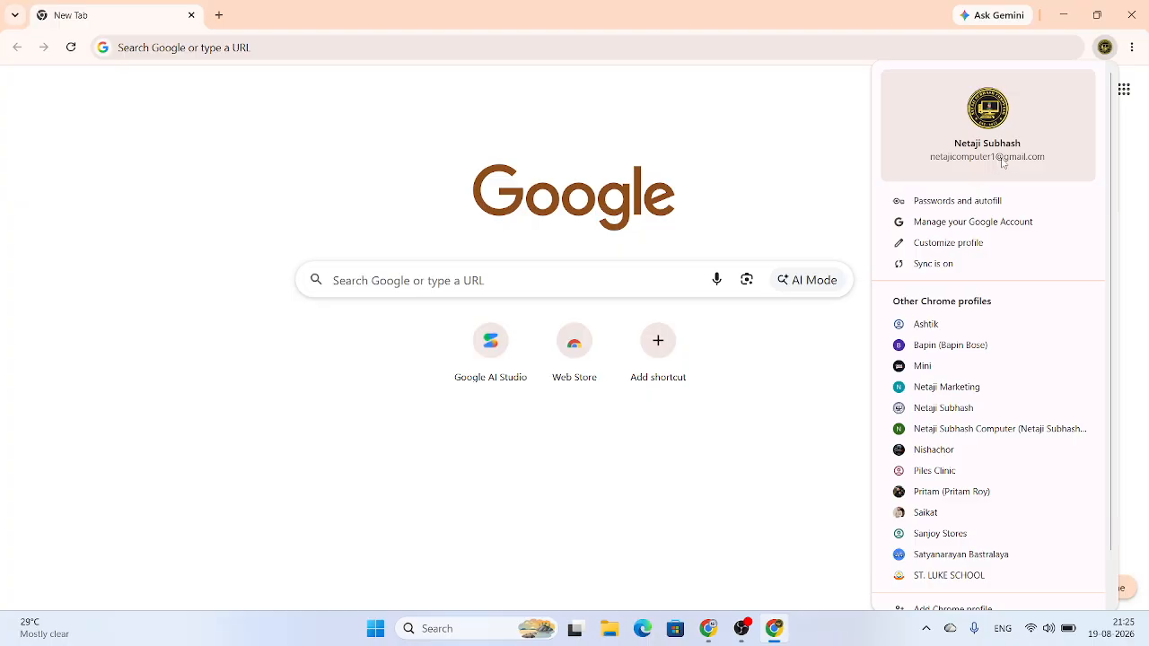
pyautogui.click(828, 154)
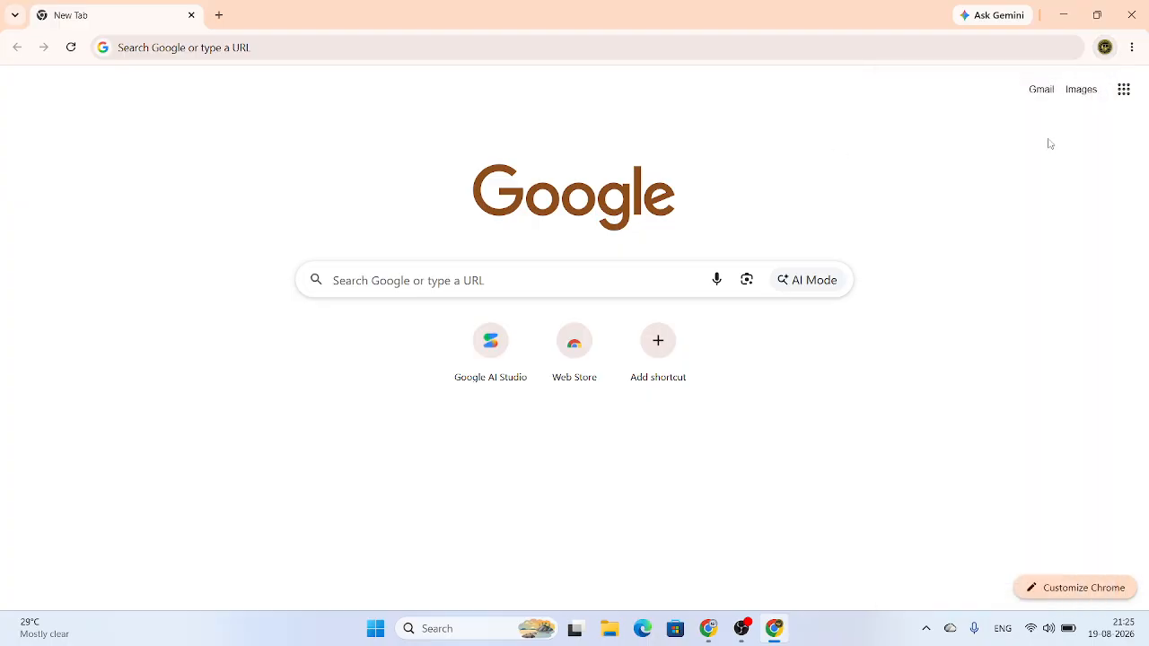
pyautogui.click(1124, 89)
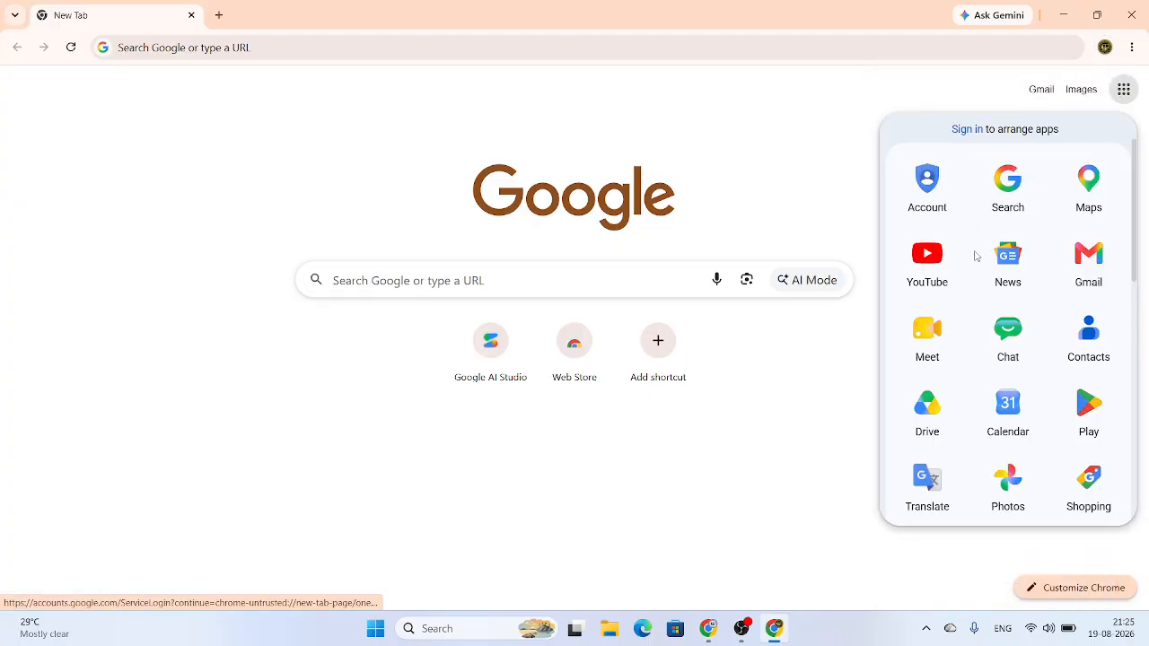
pyautogui.click(1088, 255)
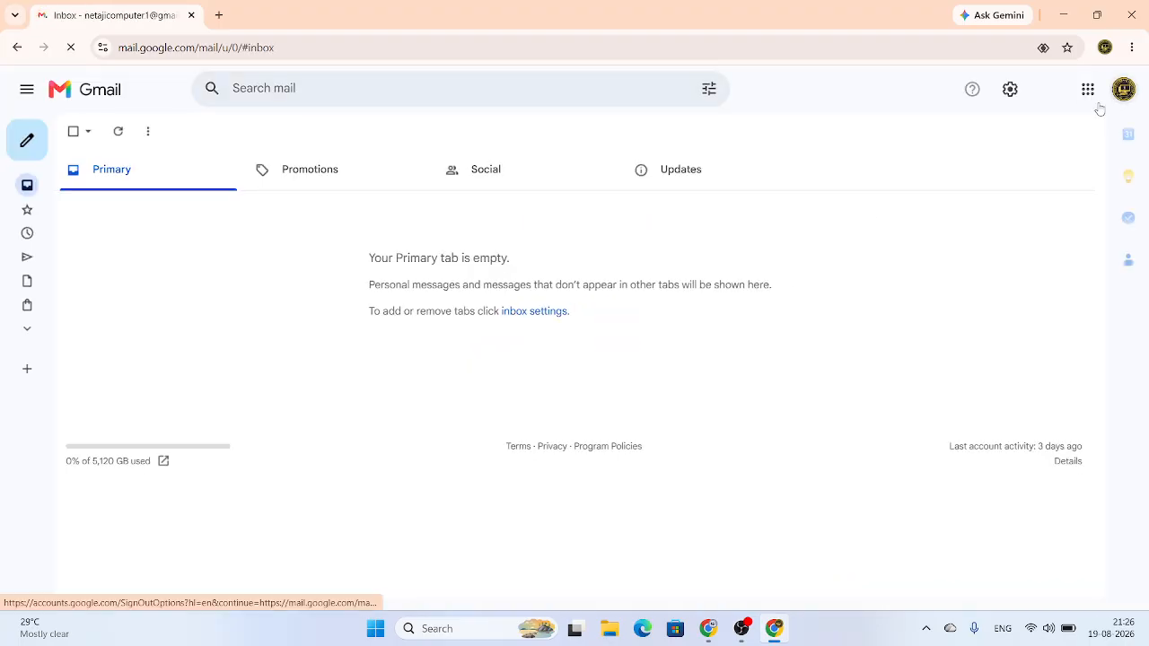
# Step: Copy the Google account's e-mail address from the Gmail account details
pyautogui.click(1118, 93)
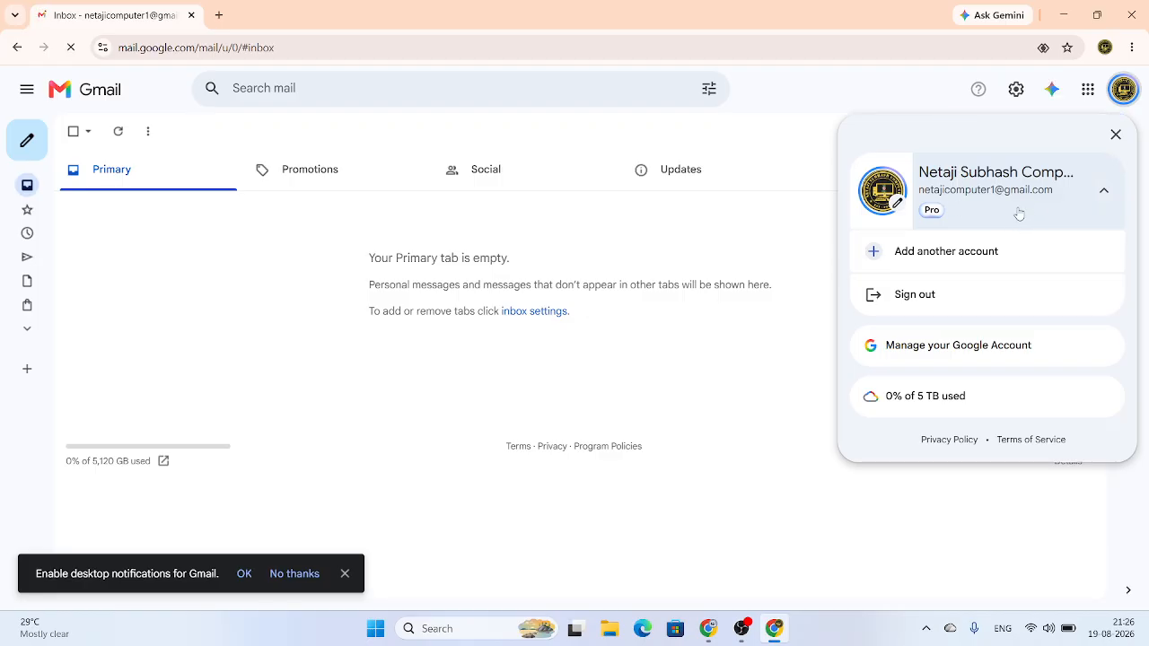
pyautogui.click(1024, 193)
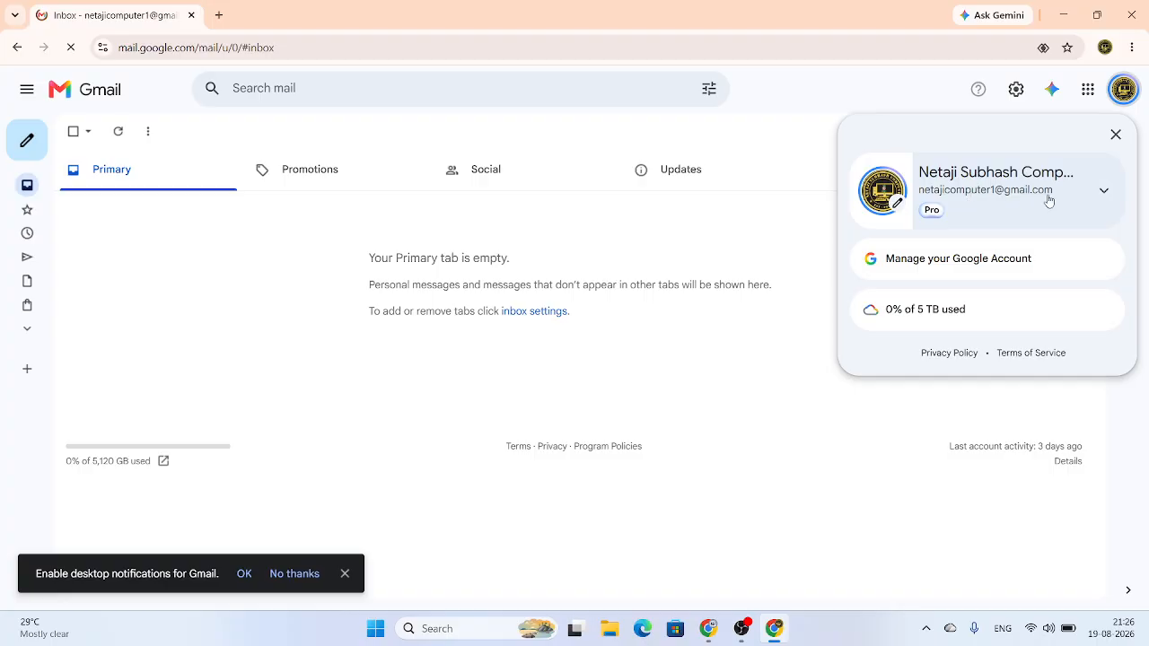
pyautogui.moveTo(1055, 193); pyautogui.dragTo(922, 203)
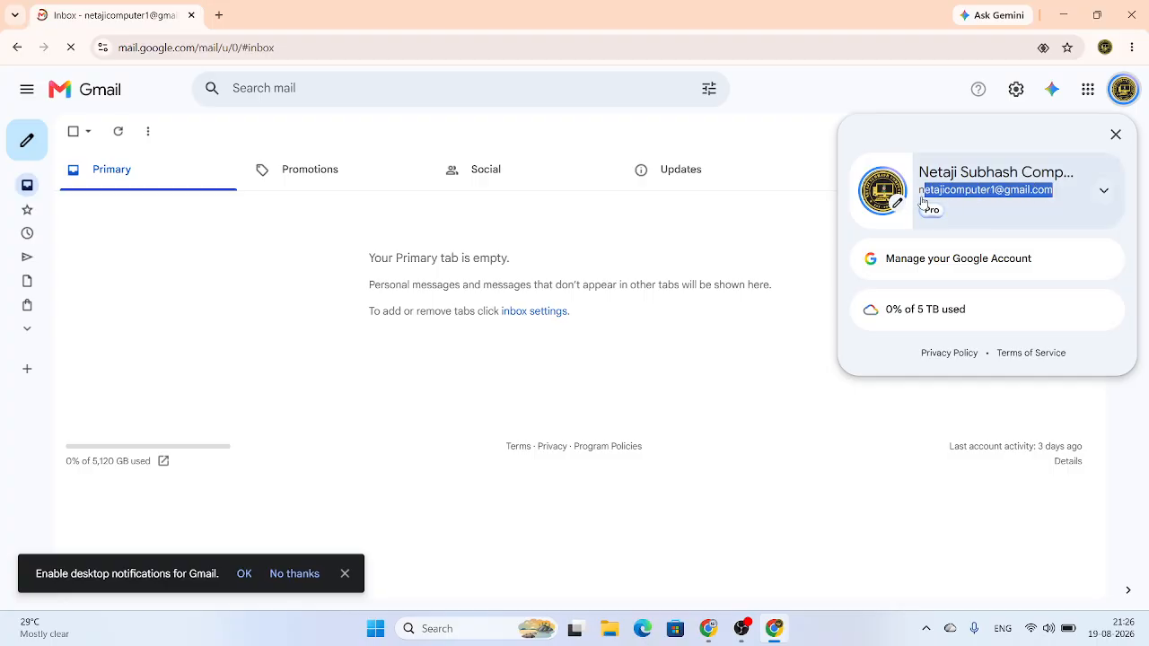
pyautogui.rightClick(986, 196)
pyautogui.click(828, 212)
pyautogui.click(808, 435)
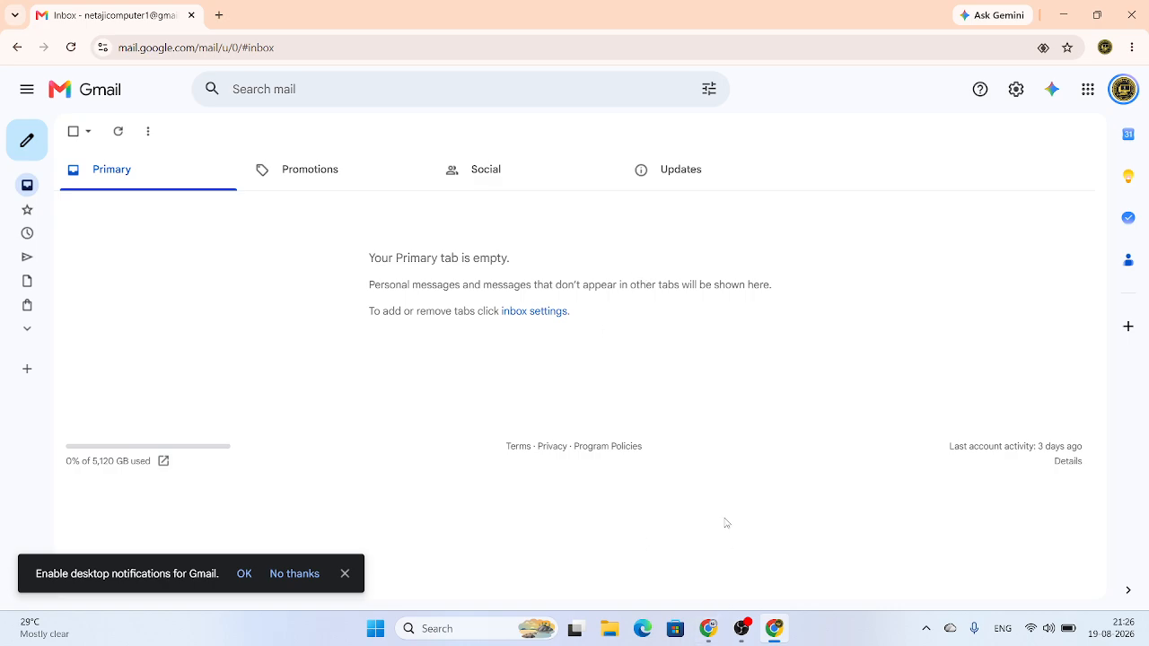
# Step: Switch to WhatsApp Web, open the family contact's chat that ends with the mini bazaar mockup video, and send the copied e-mail address
pyautogui.click(708, 629)
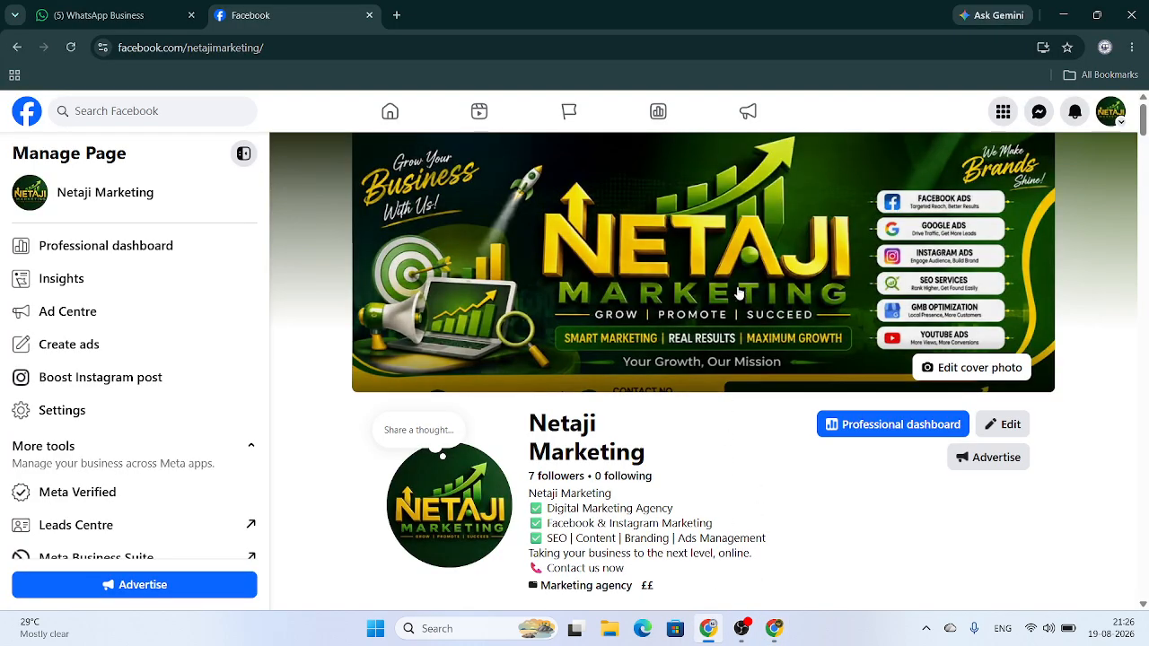
pyautogui.click(144, 21)
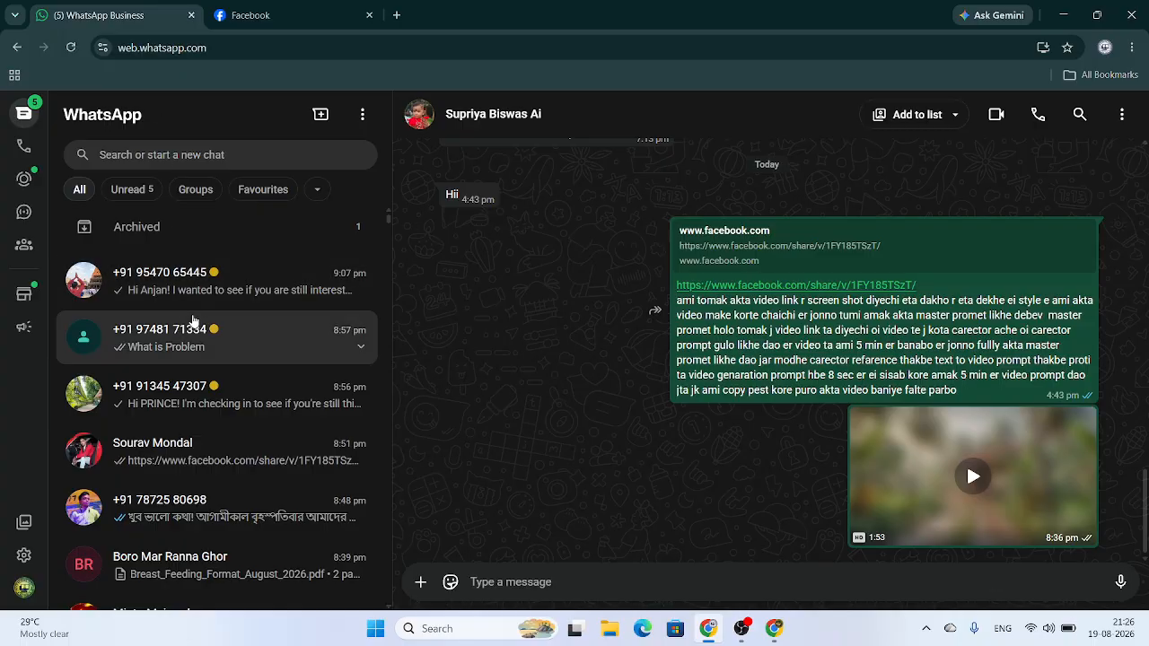
pyautogui.scroll(-2, 224, 328)
pyautogui.scroll(-5, 229, 325)
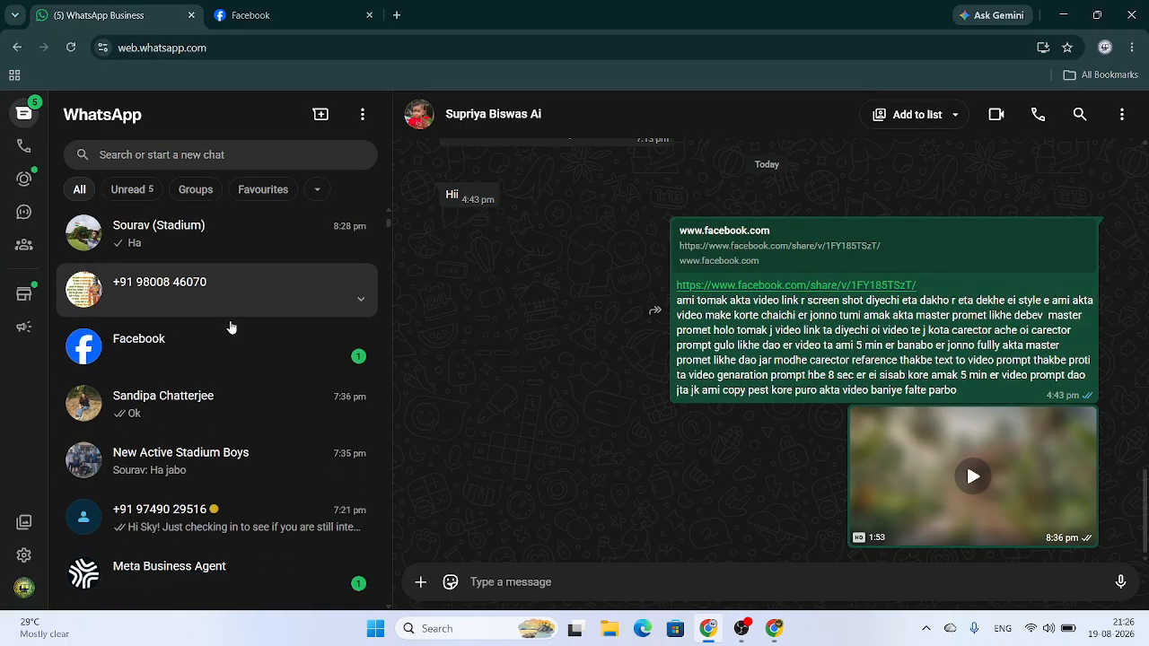
pyautogui.scroll(-5, 233, 319)
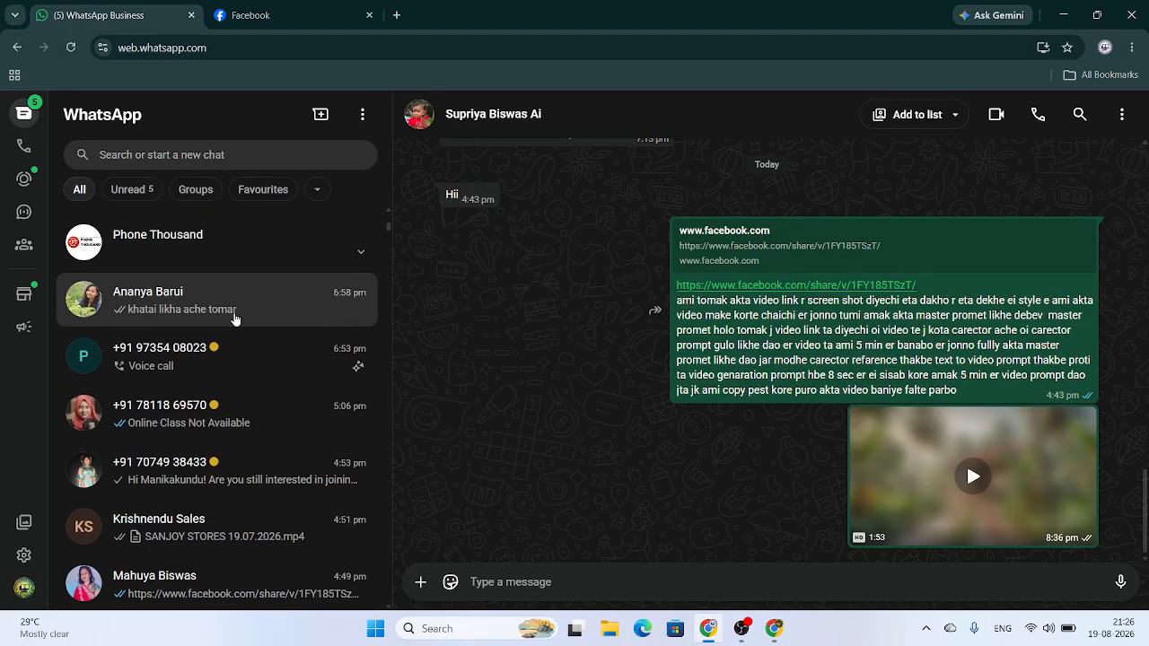
pyautogui.scroll(10, 237, 318)
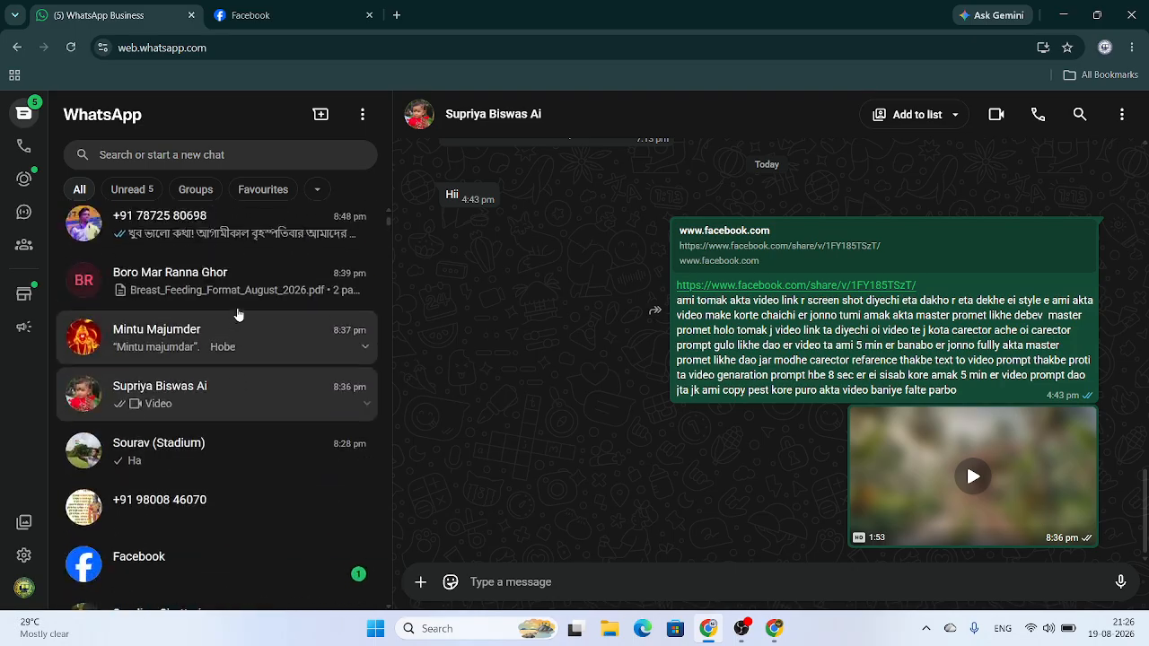
pyautogui.scroll(-2, 239, 317)
pyautogui.scroll(-8, 239, 319)
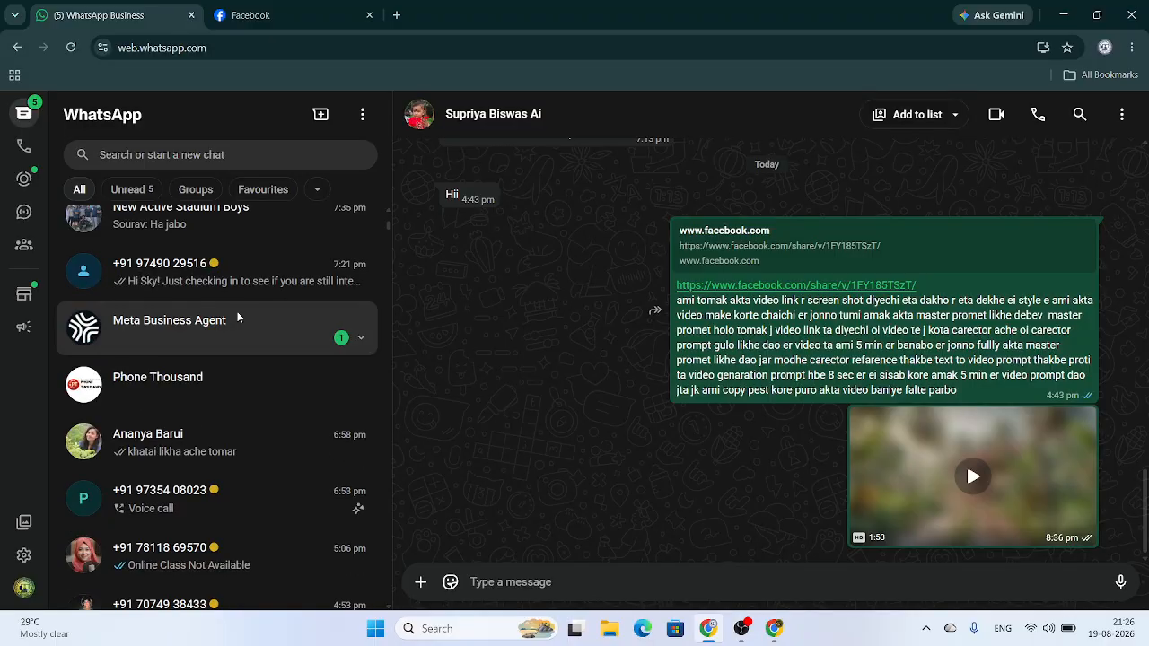
pyautogui.scroll(-6, 239, 322)
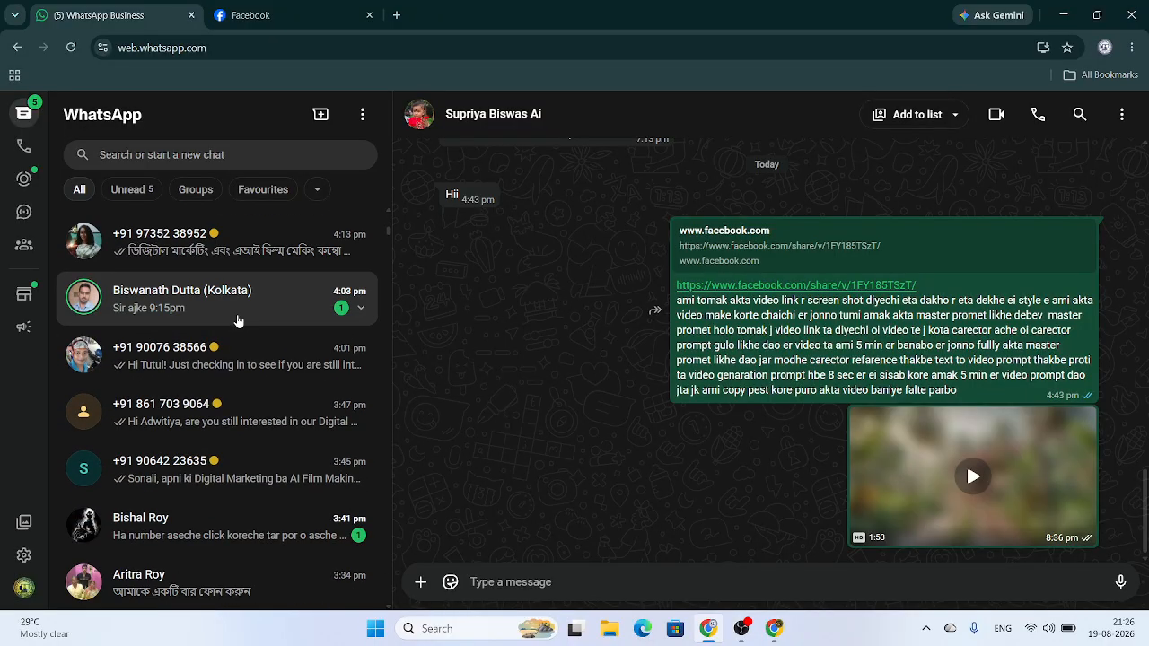
pyautogui.scroll(-1, 239, 321)
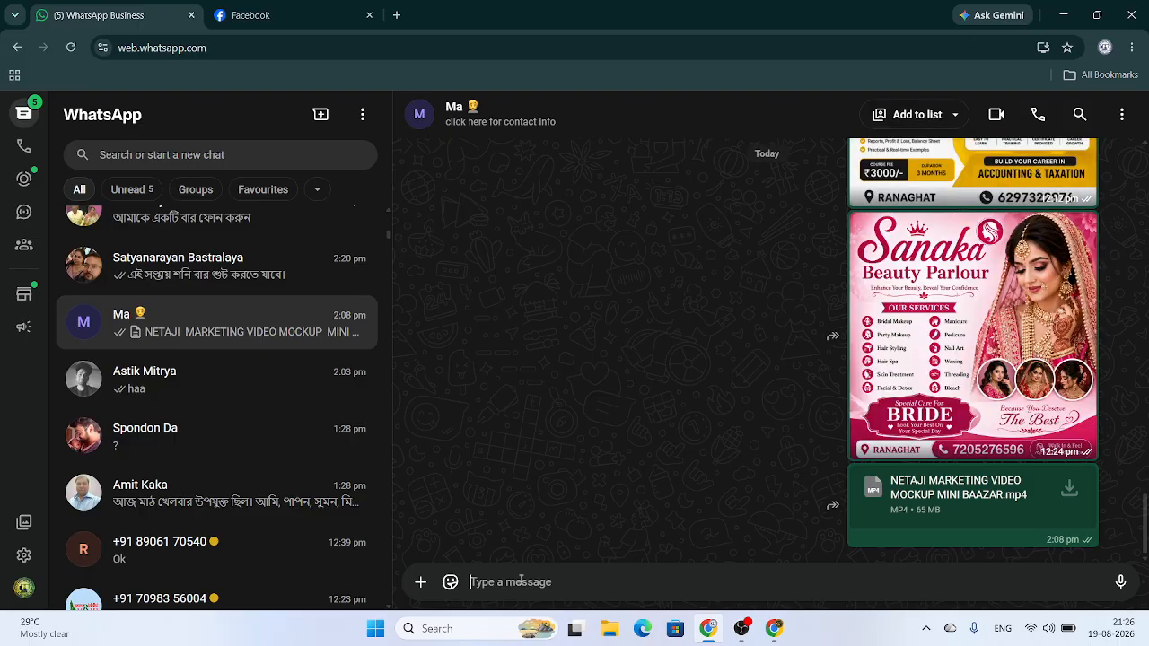
pyautogui.hotkey('ctrl', 'v')
pyautogui.press('Return')
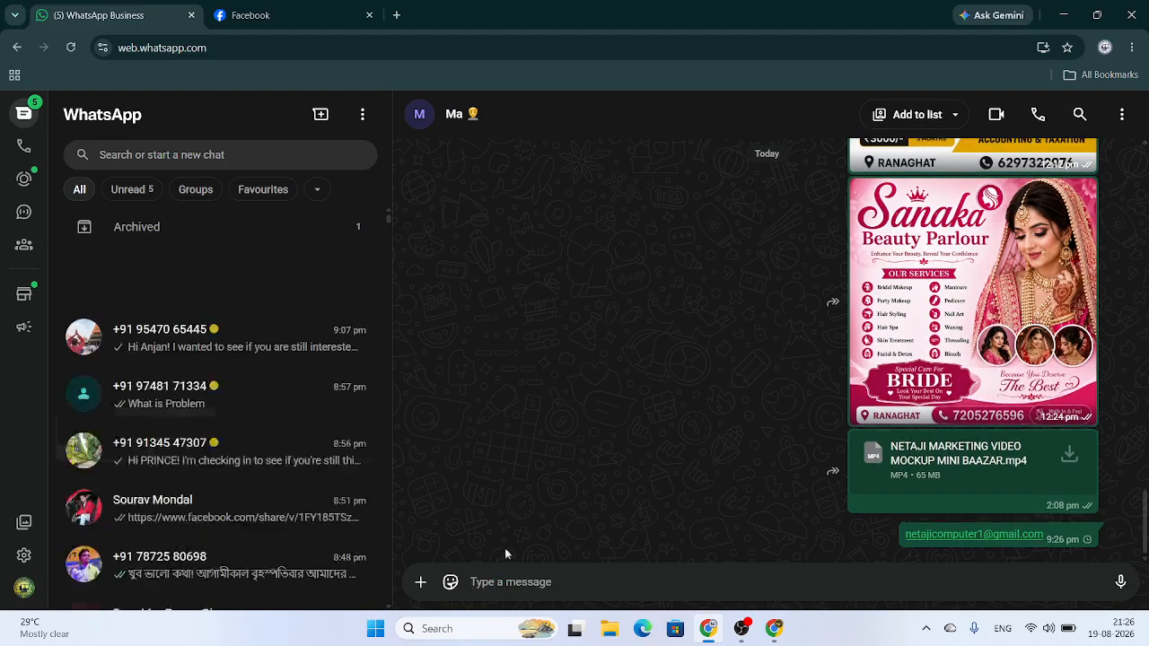
pyautogui.scroll(-3, 228, 367)
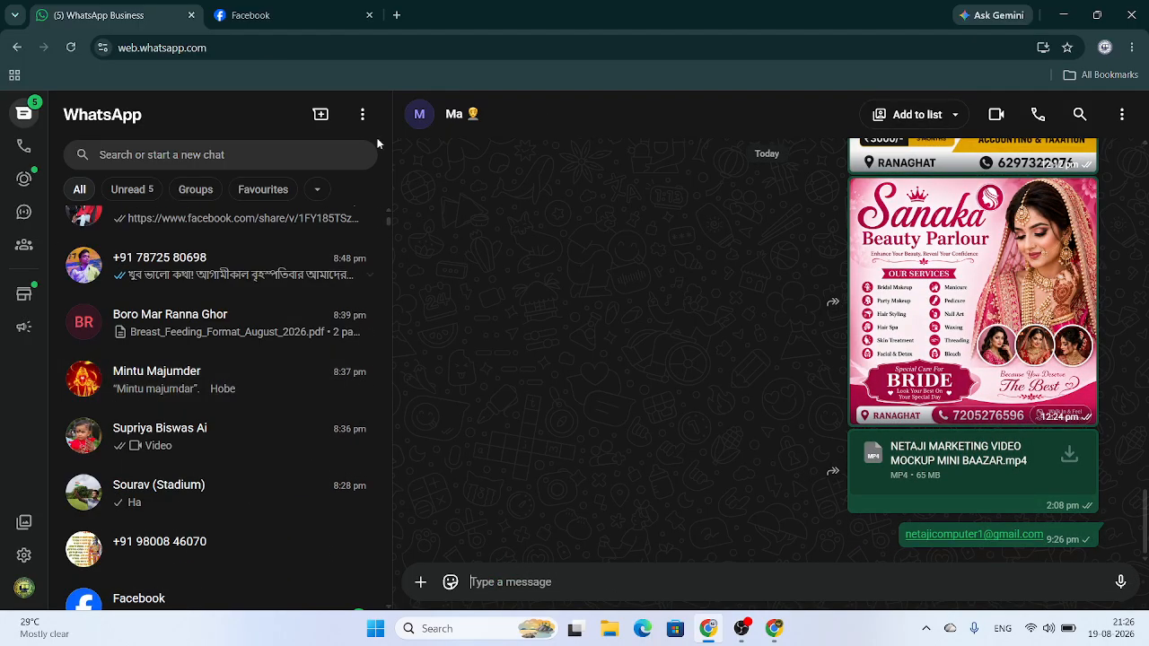
# Step: Return to the Netaji Marketing Facebook page and open its Meta Business Suite
pyautogui.click(265, 17)
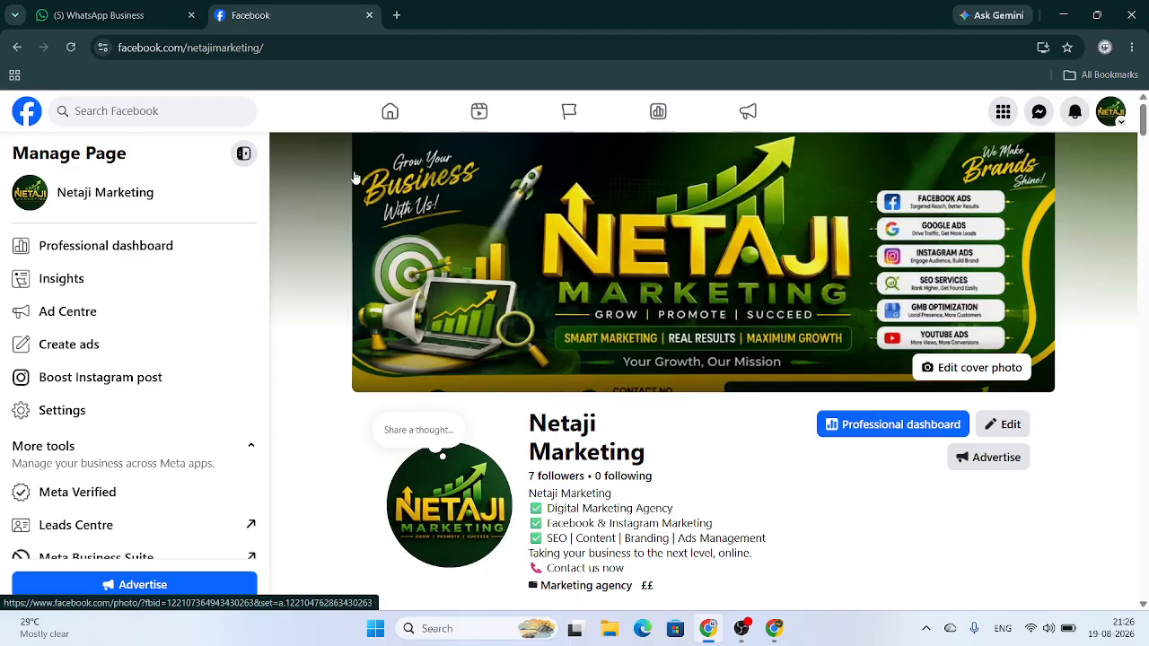
pyautogui.scroll(-8, 587, 355)
pyautogui.scroll(8, 629, 377)
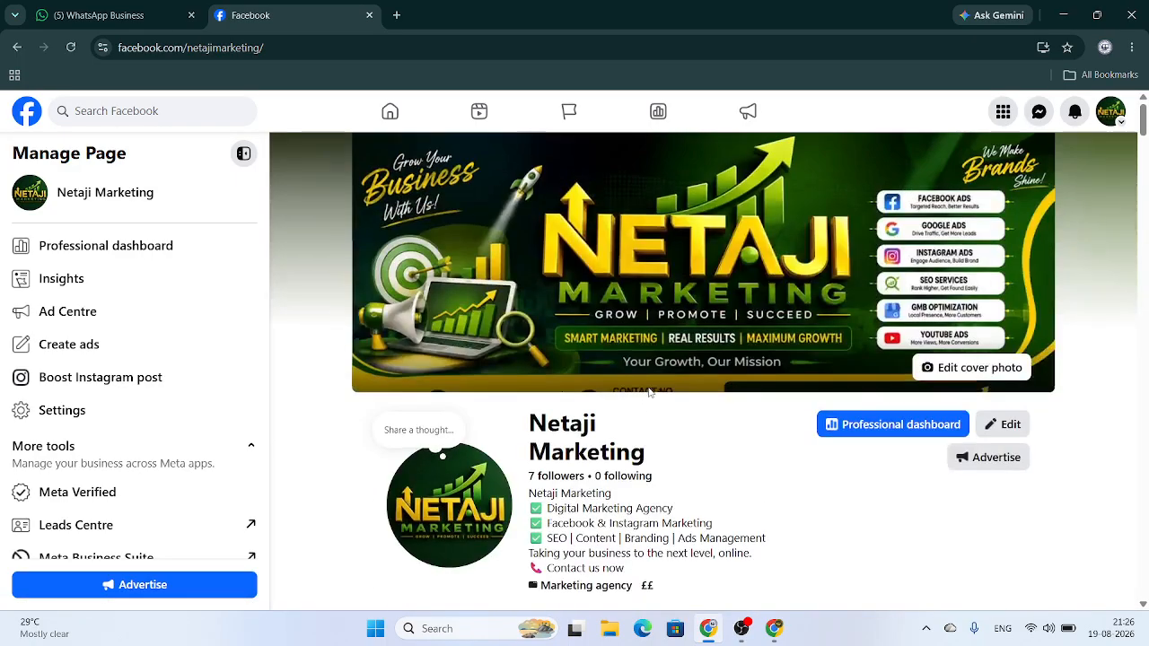
pyautogui.click(1003, 111)
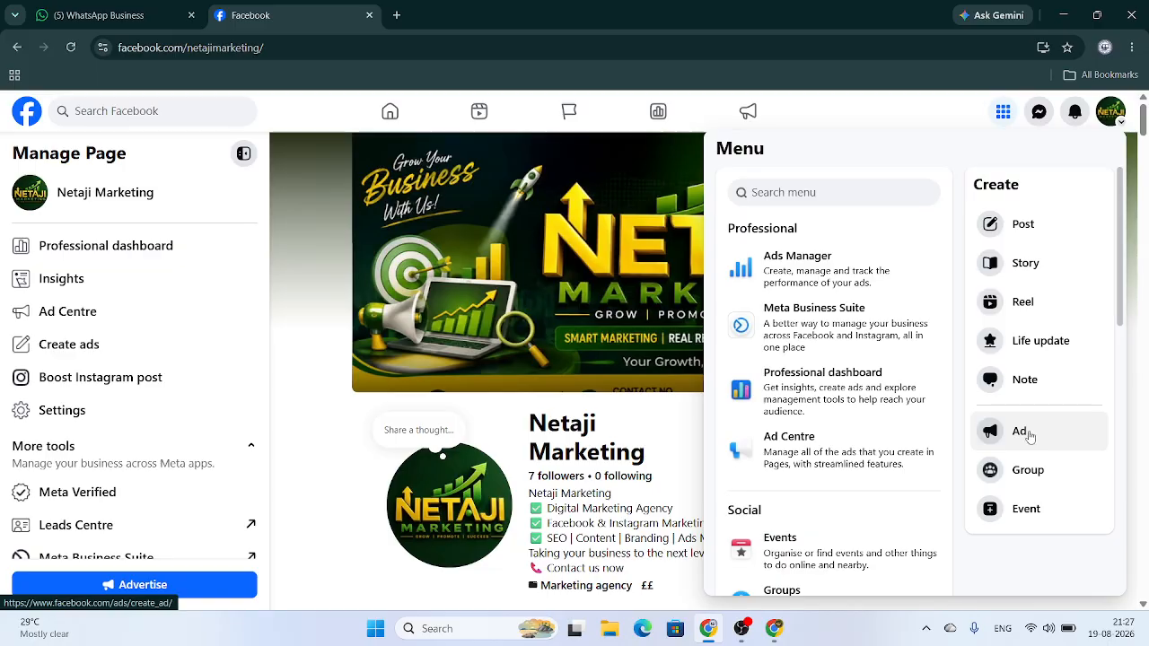
pyautogui.click(1003, 110)
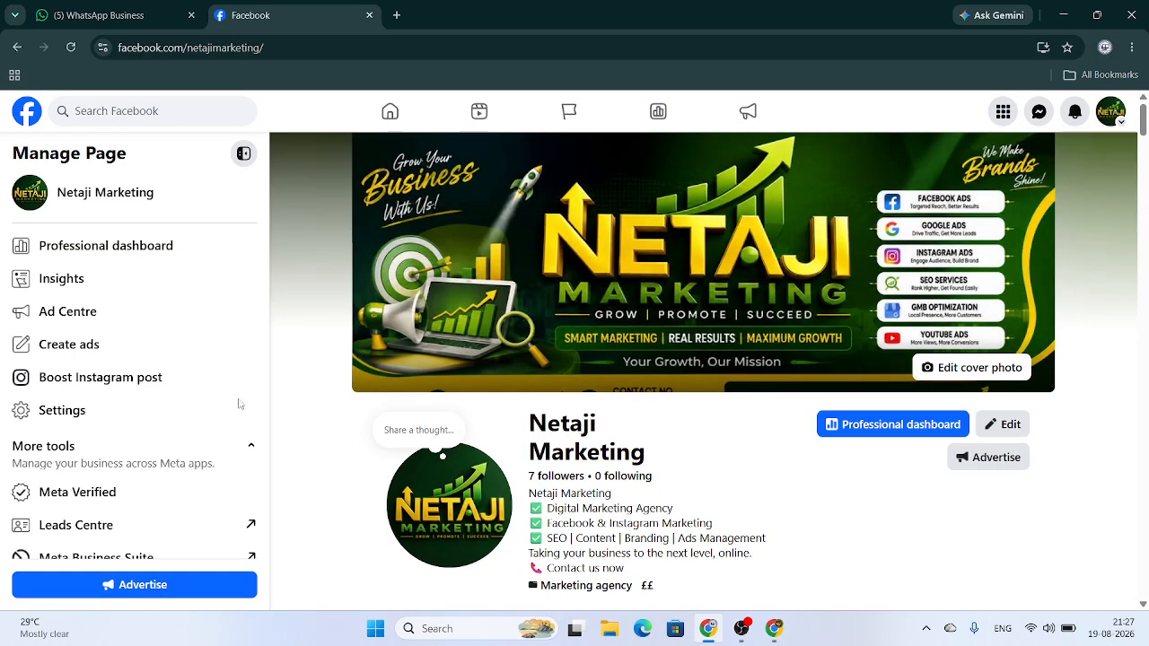
pyautogui.scroll(-3, 269, 406)
pyautogui.scroll(-1, 144, 422)
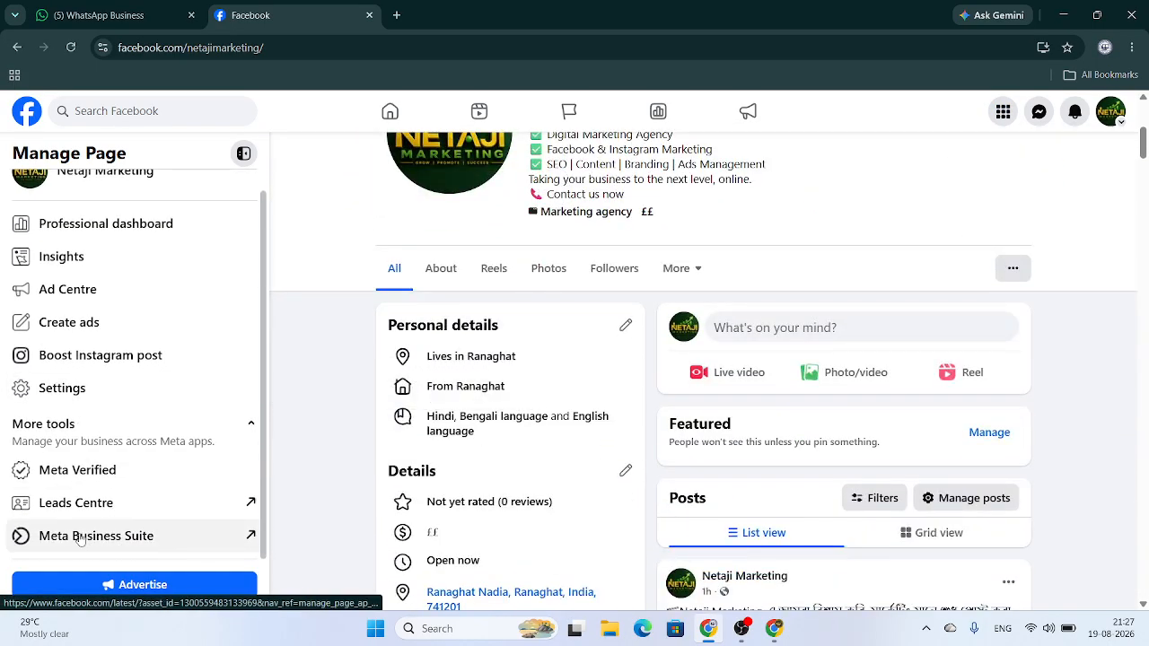
pyautogui.click(145, 537)
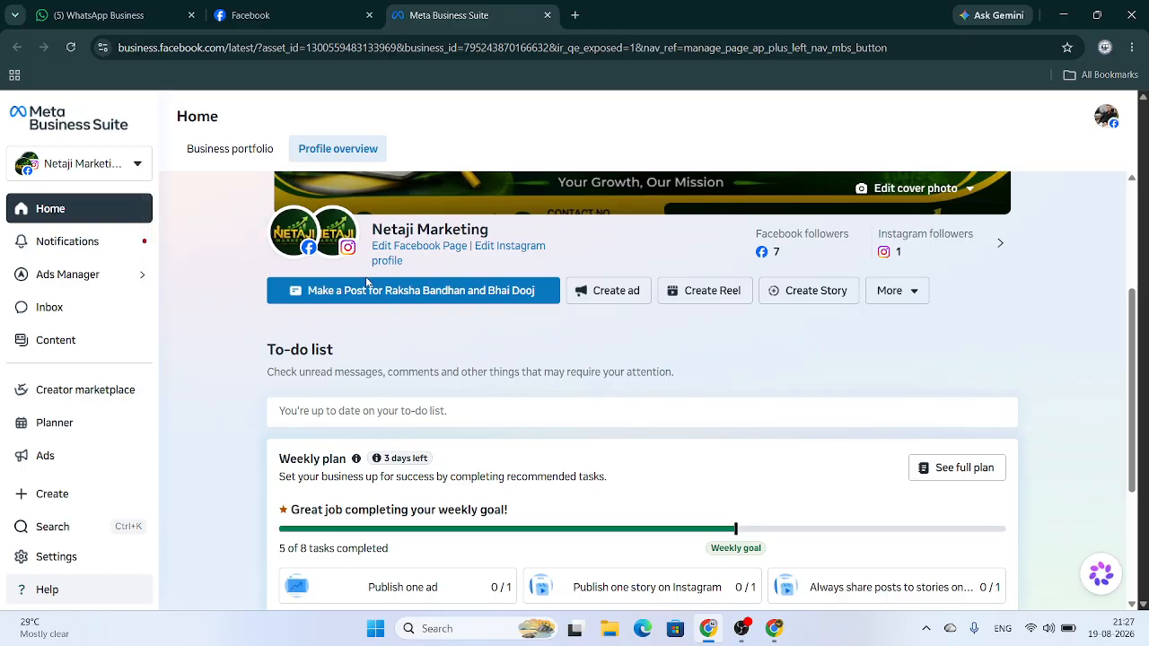
# Step: Open the settings of the business portfolio that contains the Netaji Marketing page
pyautogui.moveTo(481, 278)
pyautogui.scroll(-3, 482, 397)
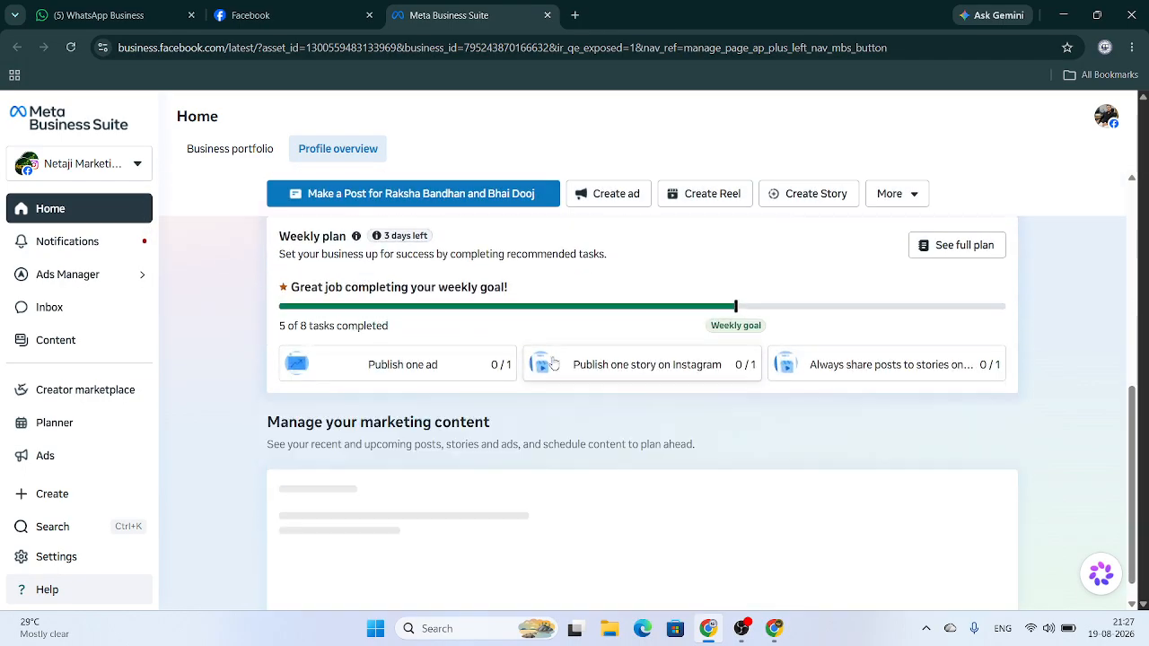
pyautogui.scroll(5, 482, 398)
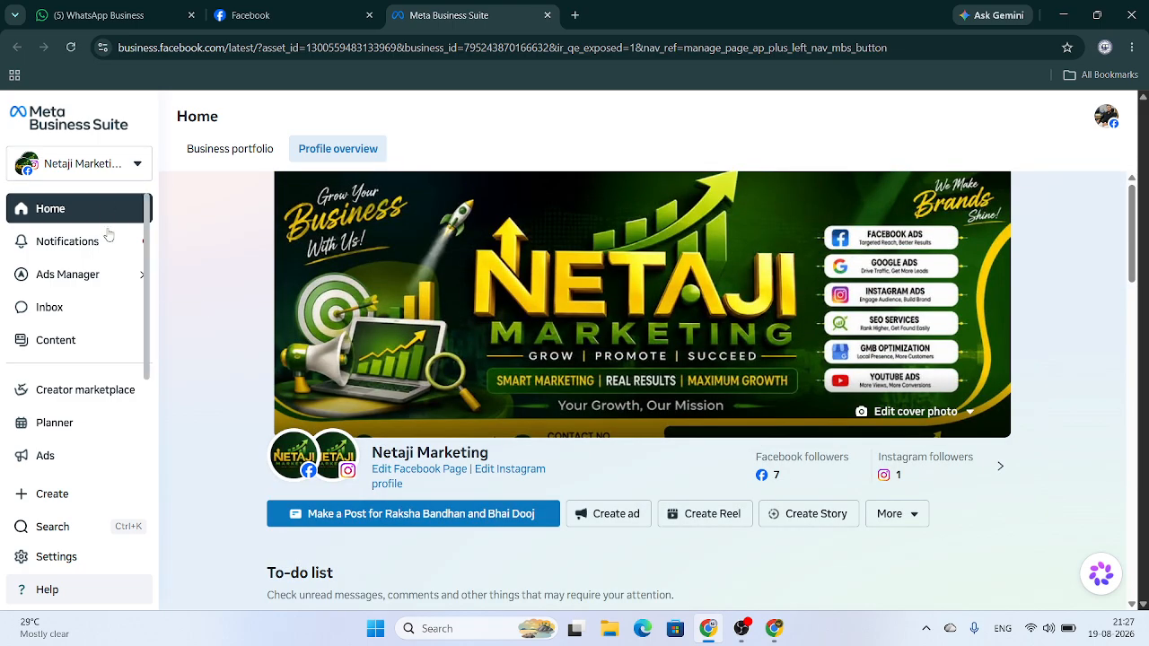
pyautogui.scroll(-2, 98, 339)
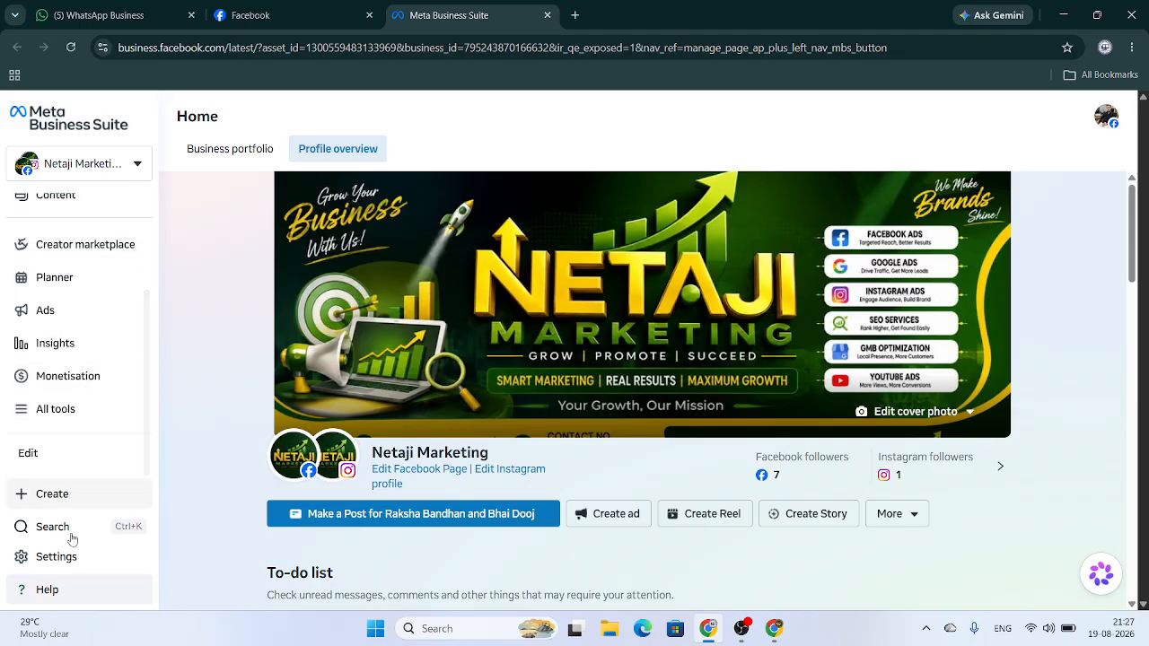
pyautogui.scroll(2, 99, 341)
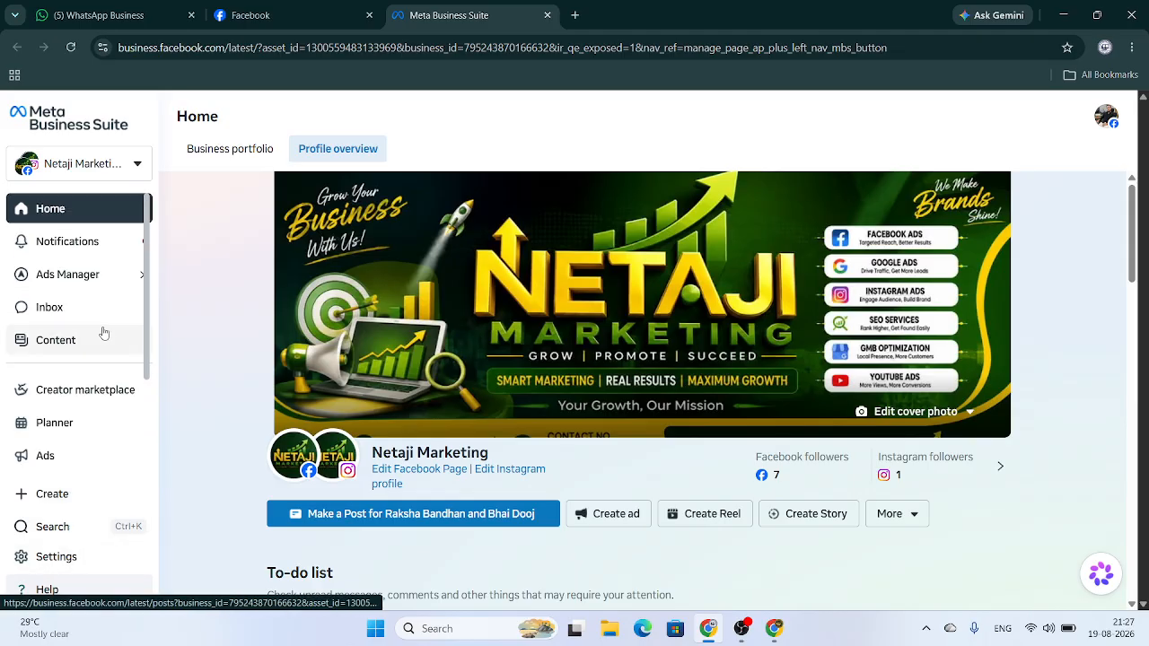
pyautogui.click(83, 166)
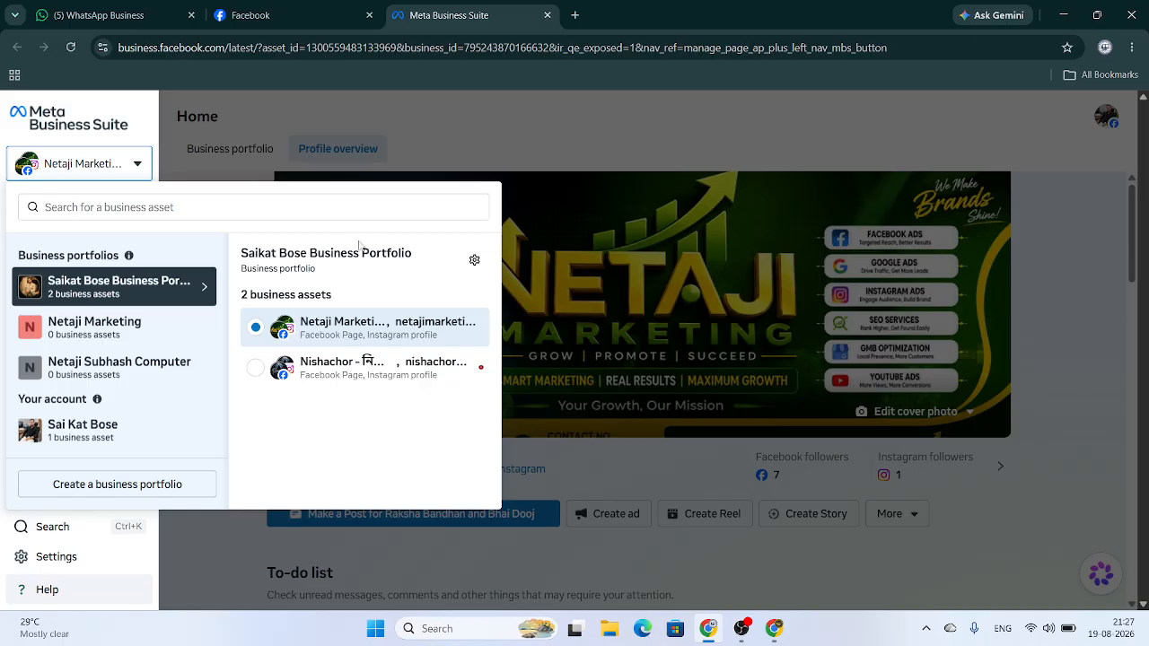
pyautogui.click(474, 261)
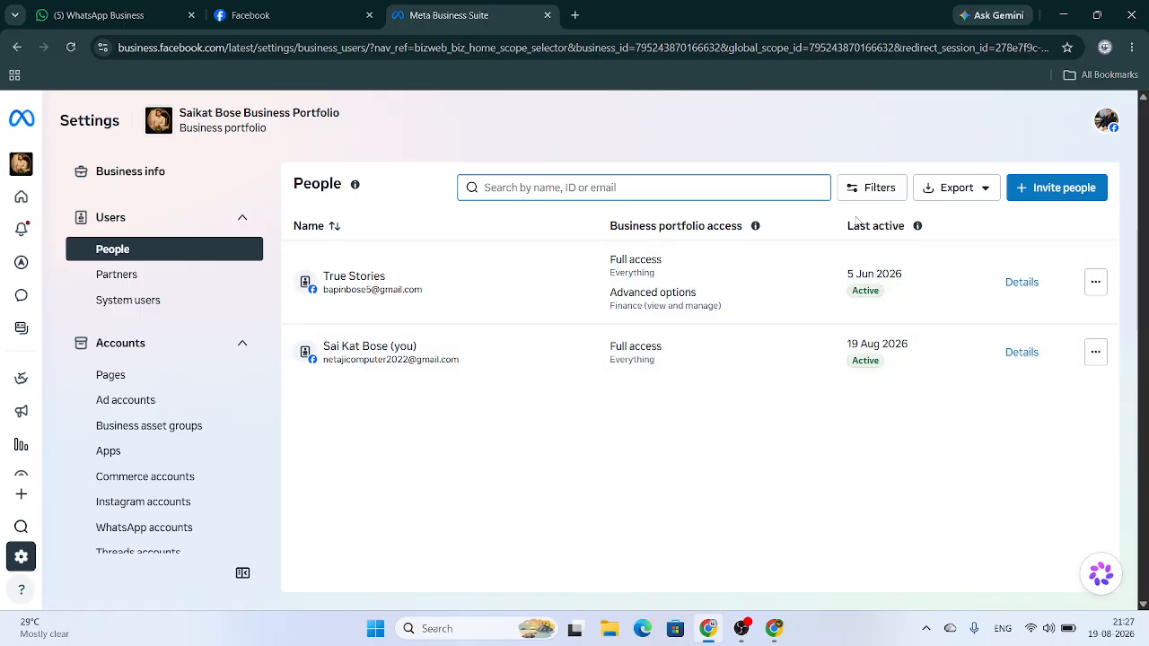
# Step: Start an invitation to the business portfolio for the copied e-mail address, with temporary access off
pyautogui.click(1068, 196)
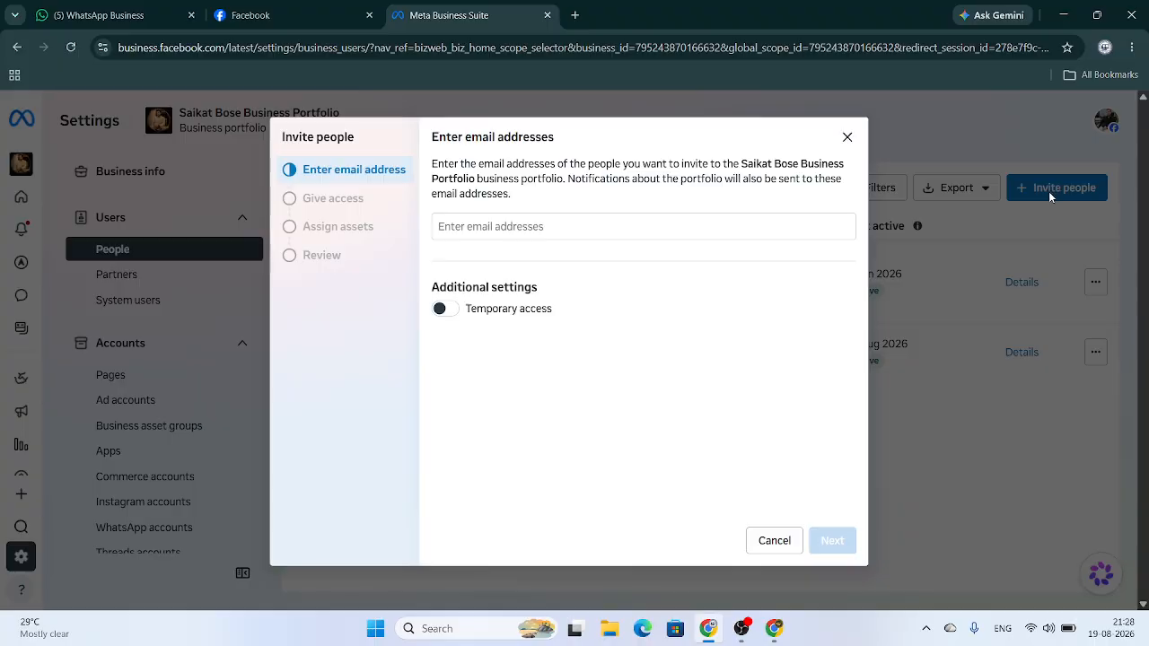
pyautogui.click(488, 224)
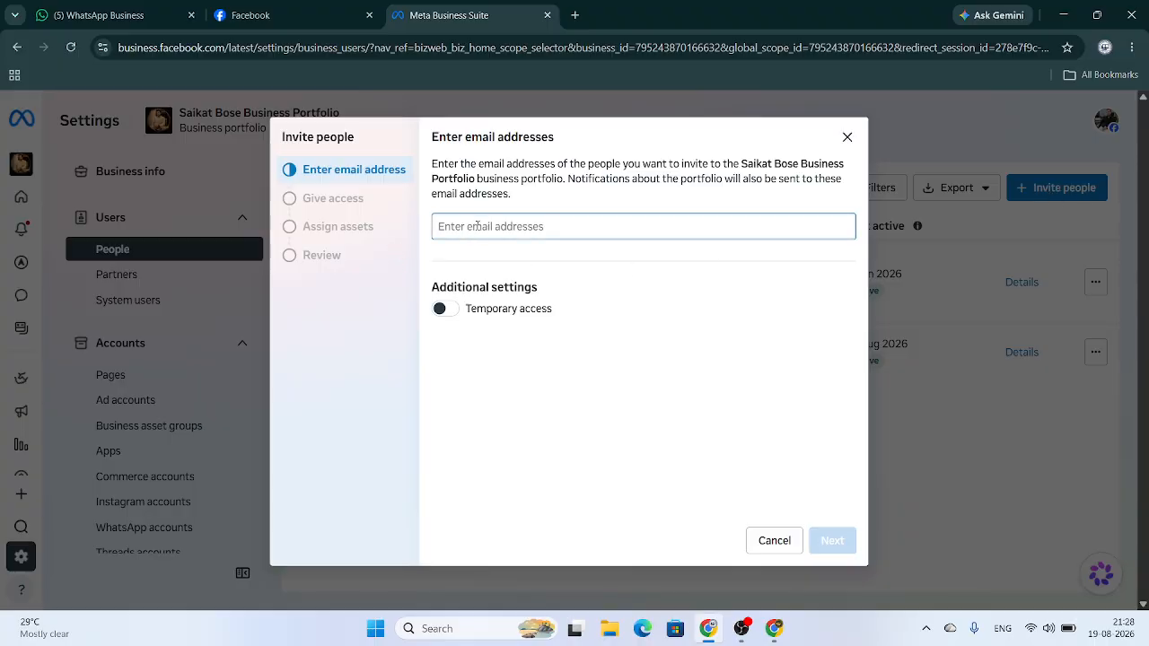
pyautogui.rightClick(488, 235)
pyautogui.click(526, 408)
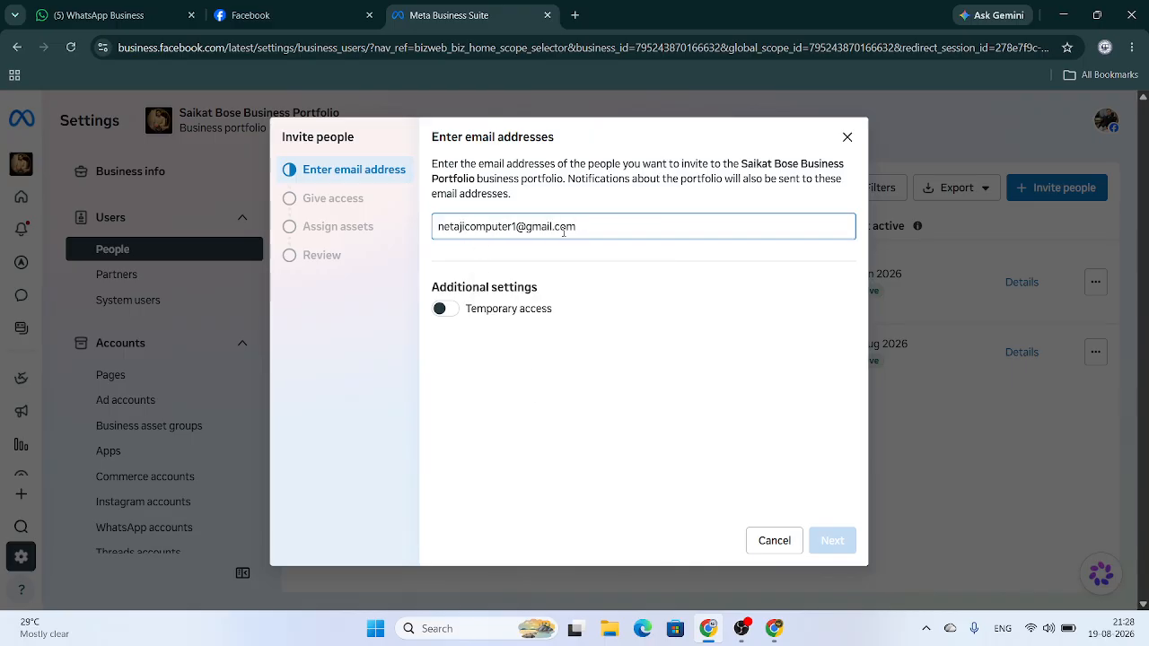
pyautogui.press('Return')
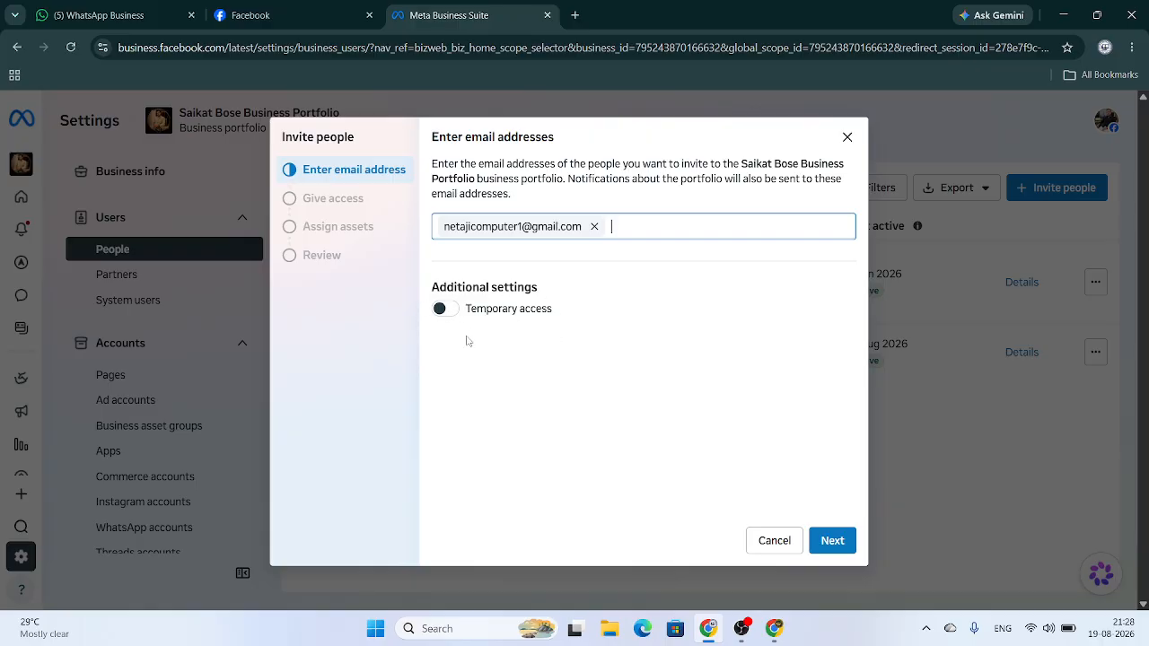
pyautogui.click(445, 308)
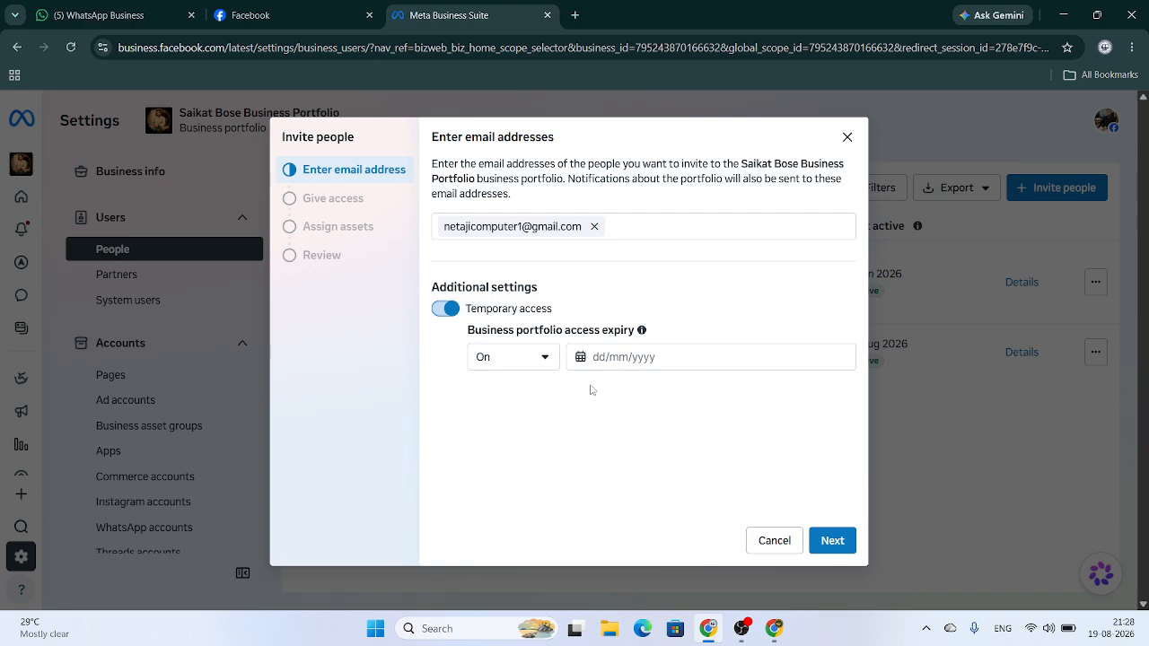
pyautogui.click(441, 310)
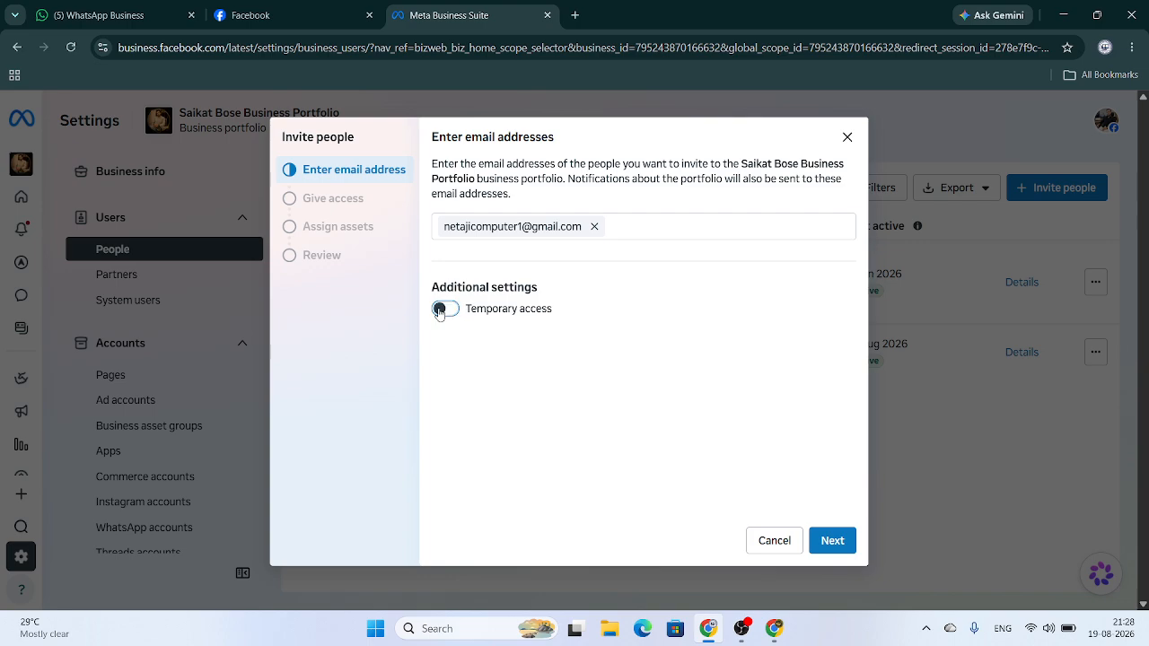
pyautogui.click(828, 542)
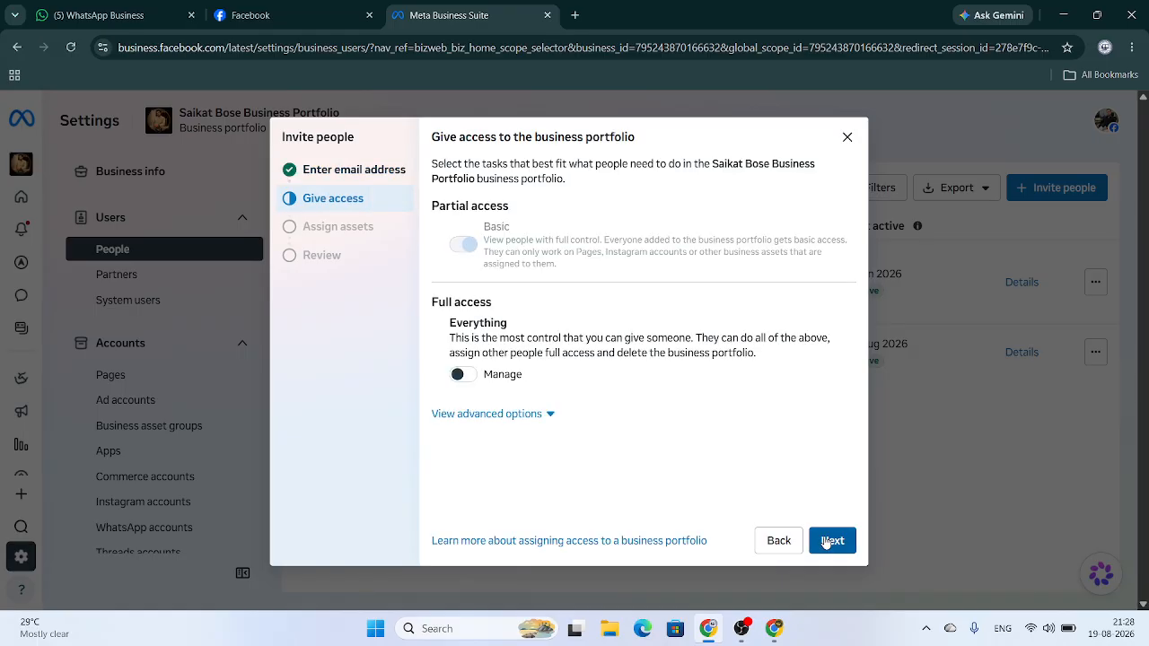
# Step: Give the invitee full access to manage everything in the portfolio, plus the advanced Finance view and manage permissions
pyautogui.click(463, 376)
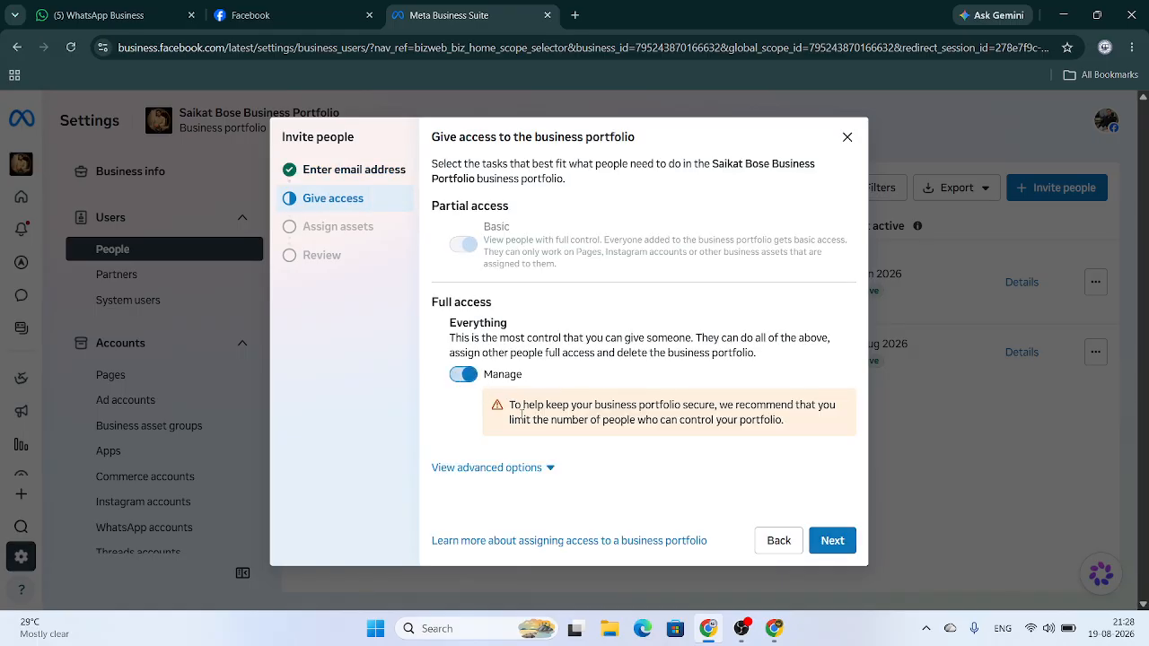
pyautogui.click(489, 468)
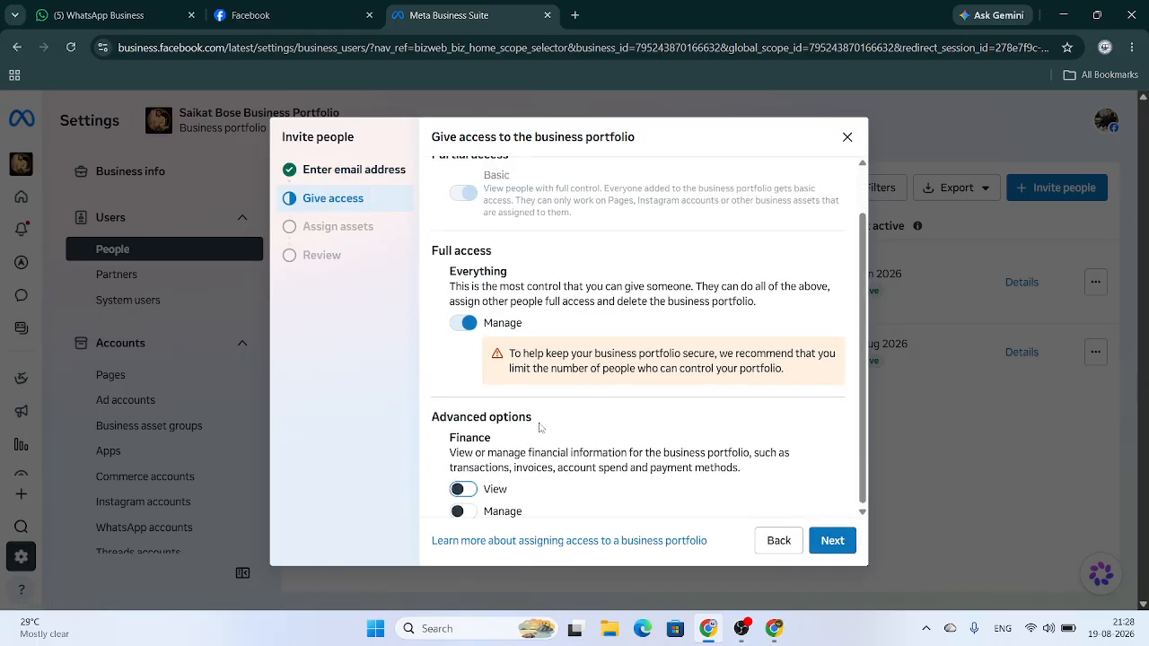
pyautogui.click(473, 489)
pyautogui.click(464, 508)
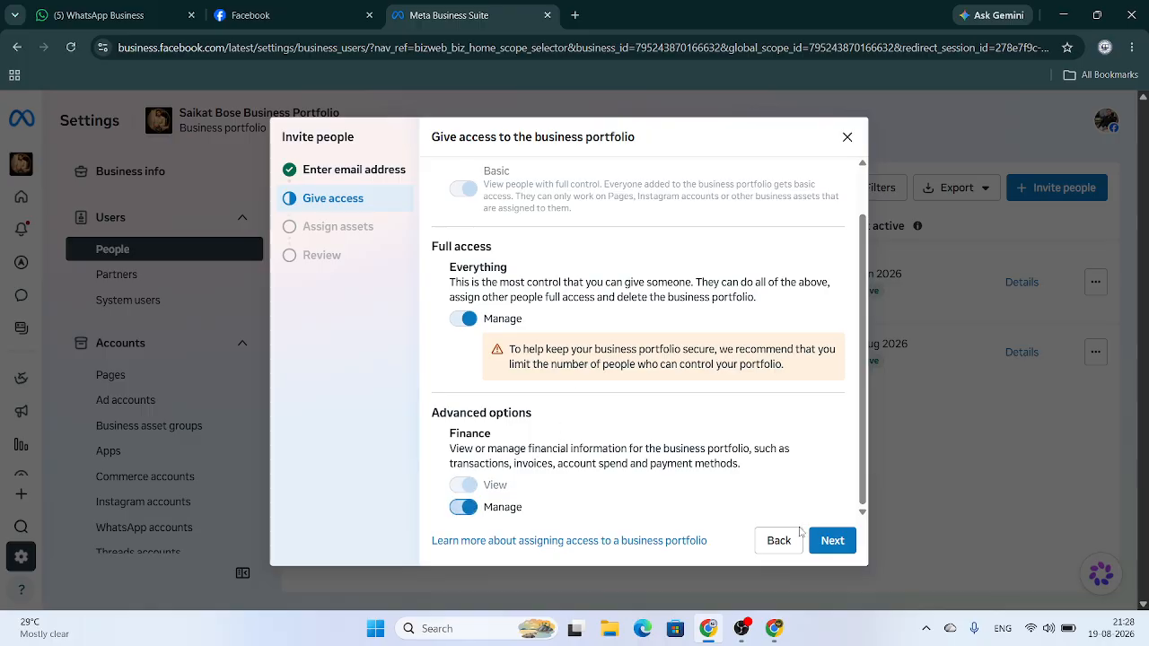
pyautogui.click(832, 540)
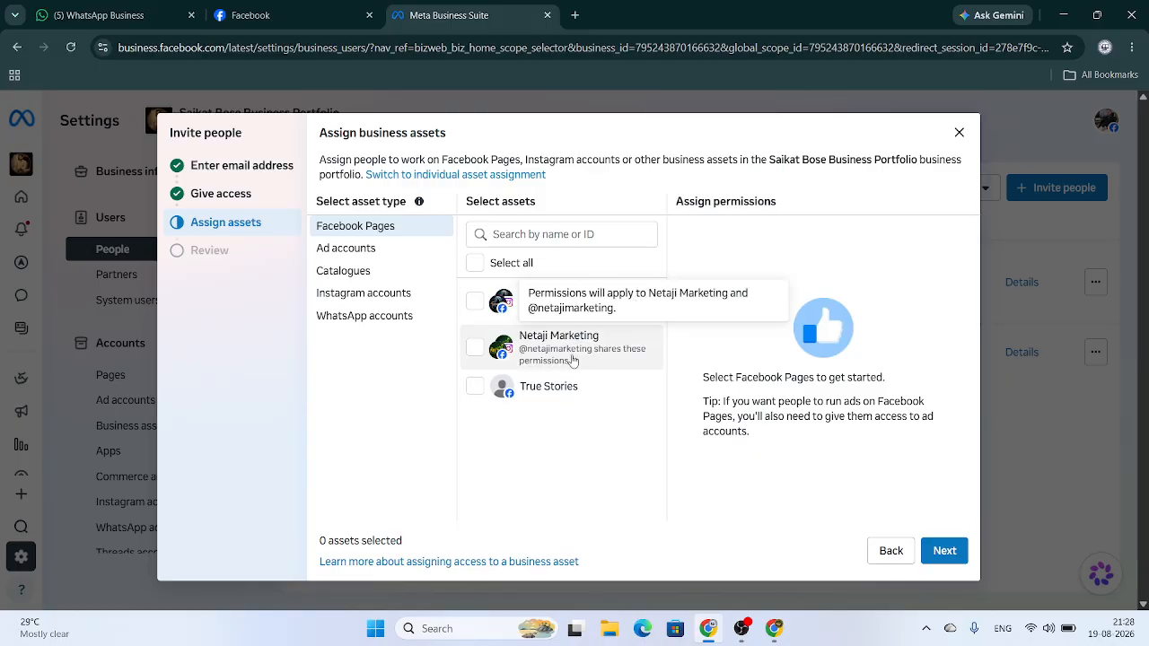
# Step: Assign the Netaji Marketing Facebook Page to the invitee with full access to everything
pyautogui.click(482, 346)
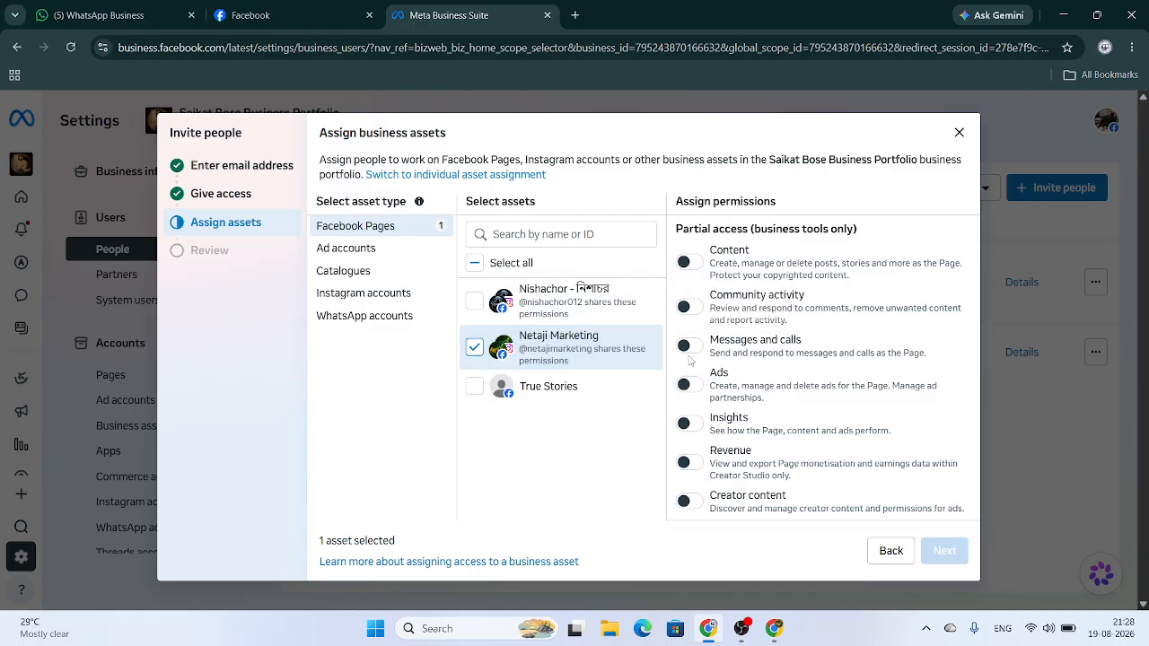
pyautogui.click(689, 263)
pyautogui.scroll(-3, 700, 360)
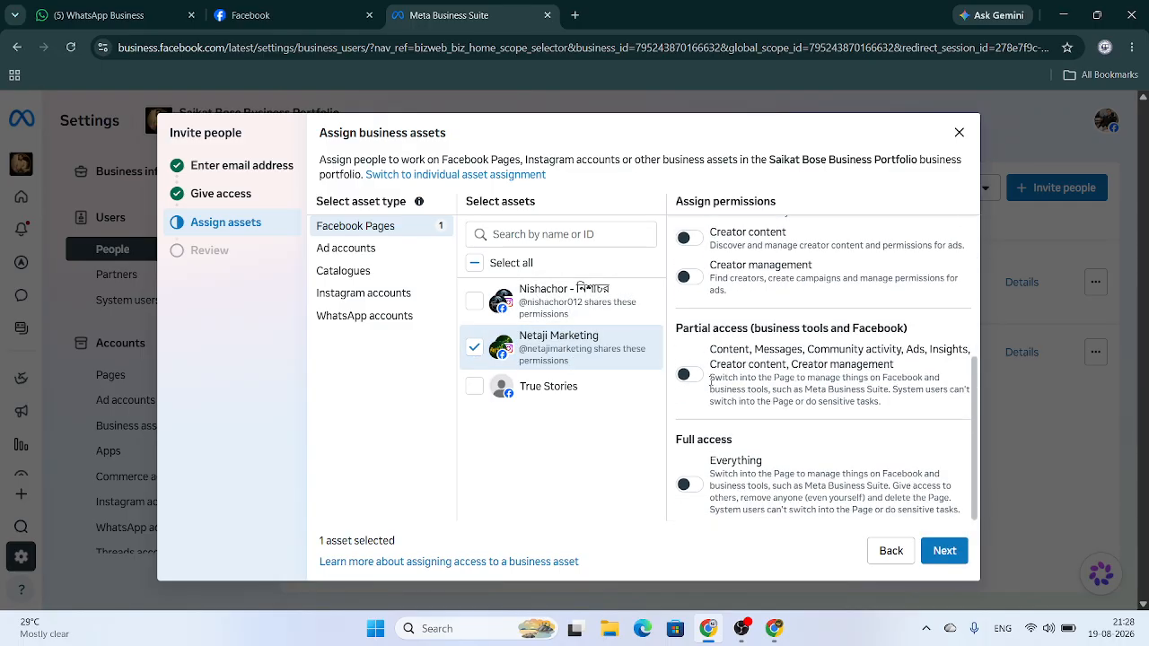
pyautogui.click(700, 375)
pyautogui.scroll(3, 696, 431)
pyautogui.scroll(-3, 695, 449)
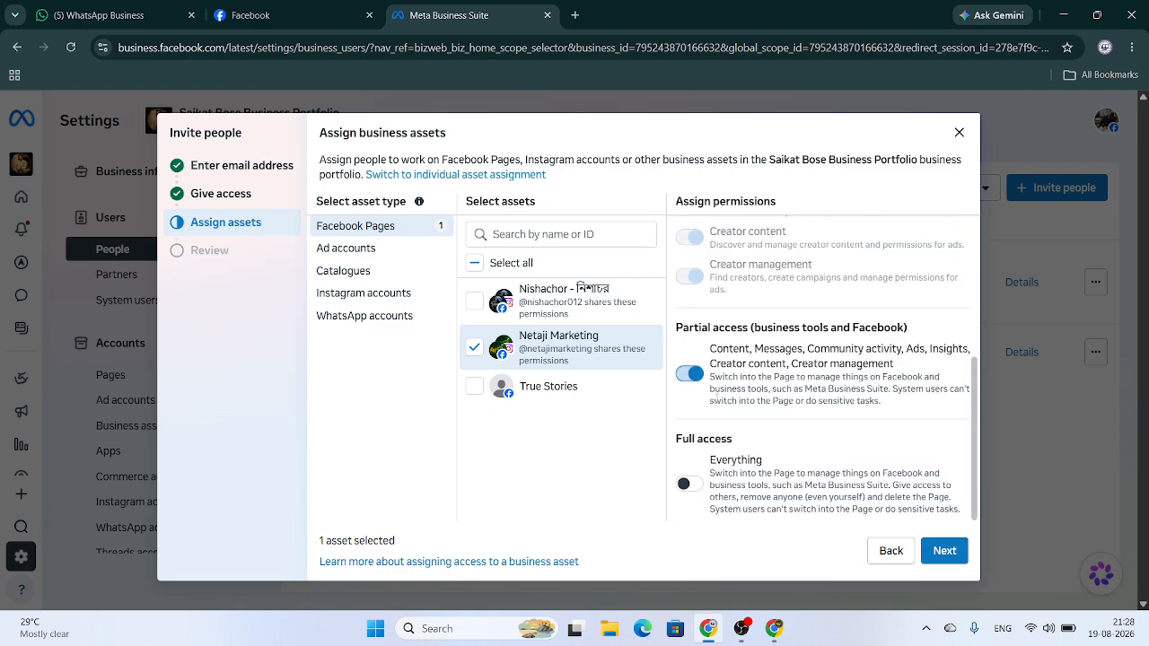
pyautogui.click(689, 485)
# Step: Examine the partial and full access permissions assigned for the Netaji Marketing page
pyautogui.scroll(5, 696, 404)
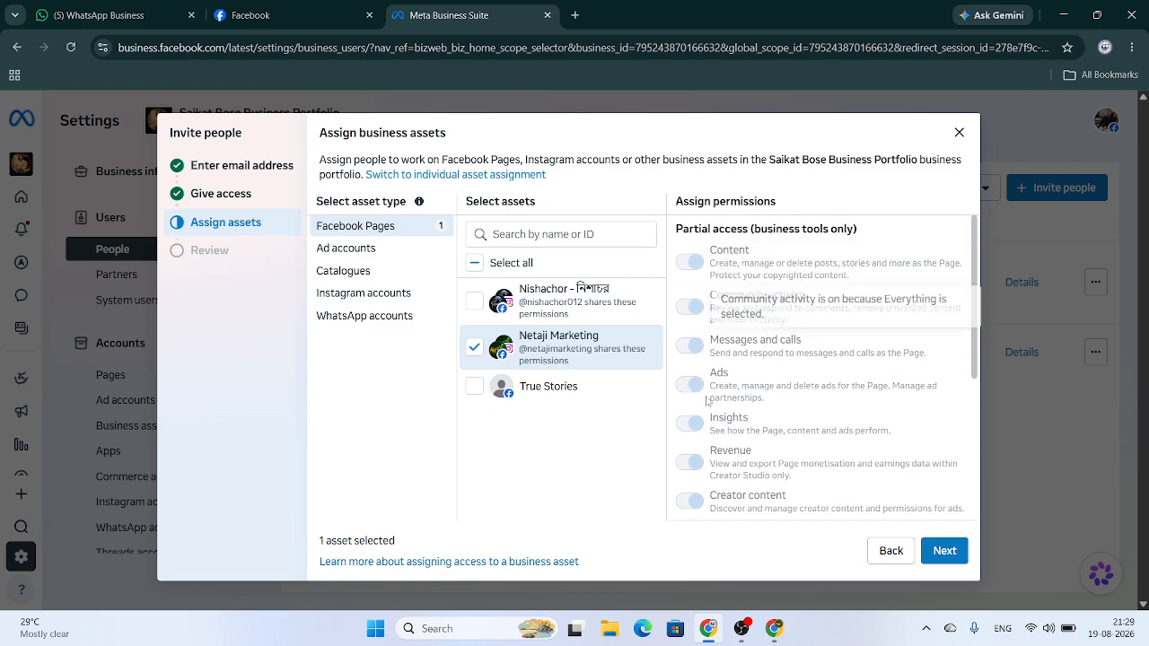
pyautogui.scroll(-5, 707, 437)
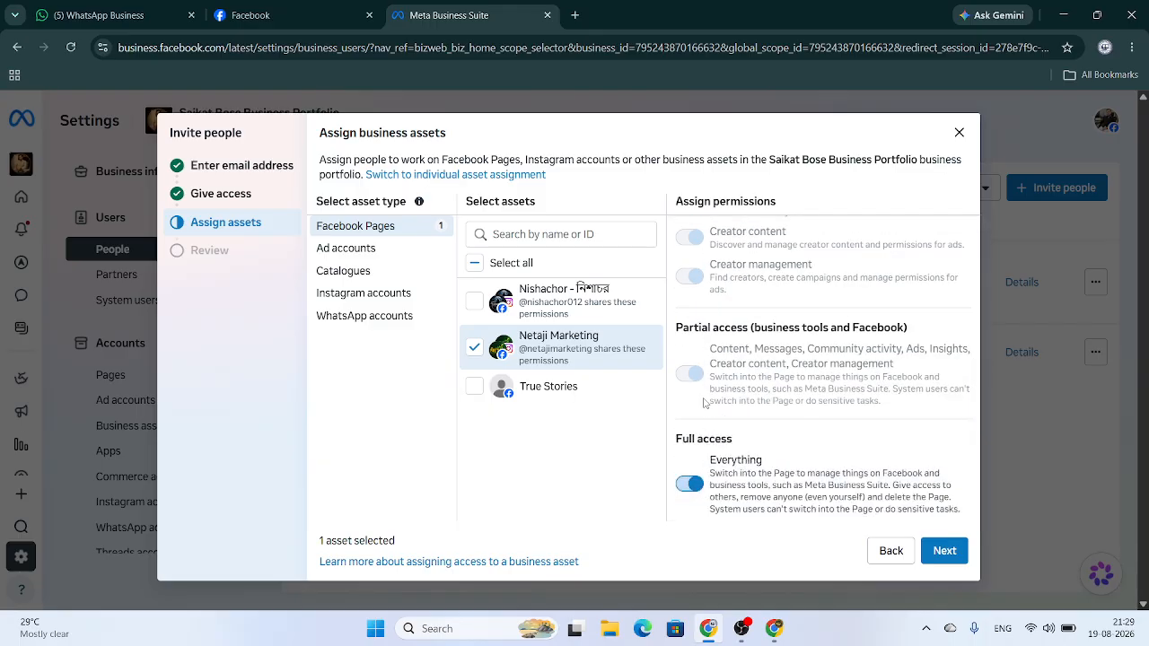
pyautogui.scroll(1, 712, 322)
pyautogui.scroll(3, 712, 325)
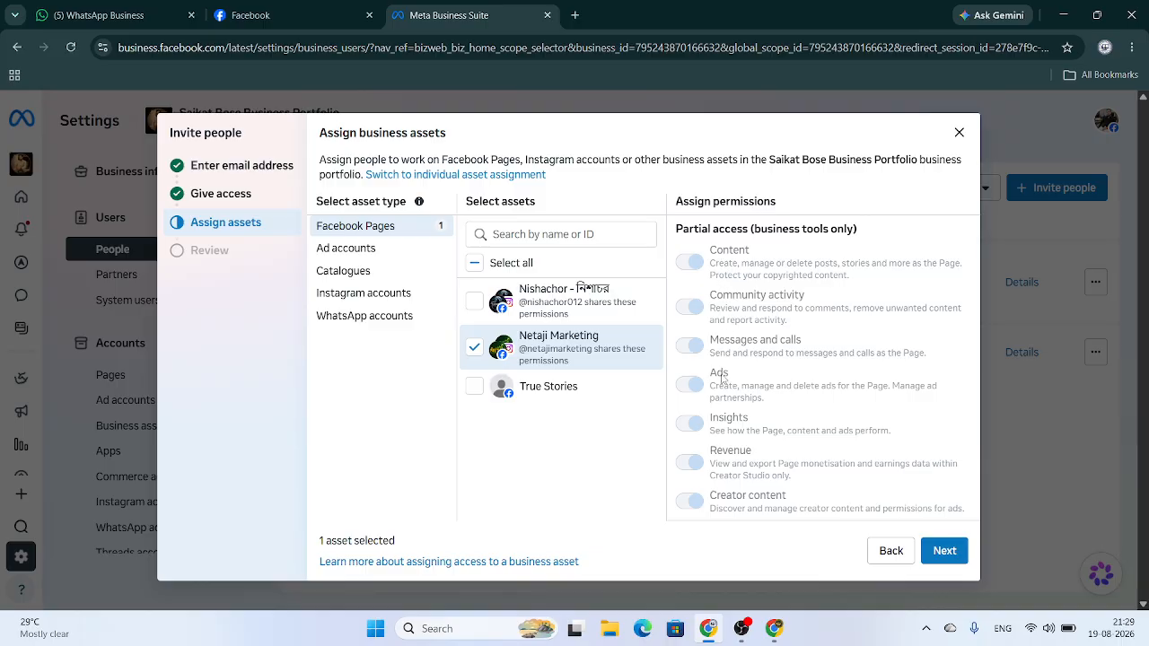
pyautogui.scroll(-1, 722, 373)
pyautogui.scroll(-2, 720, 380)
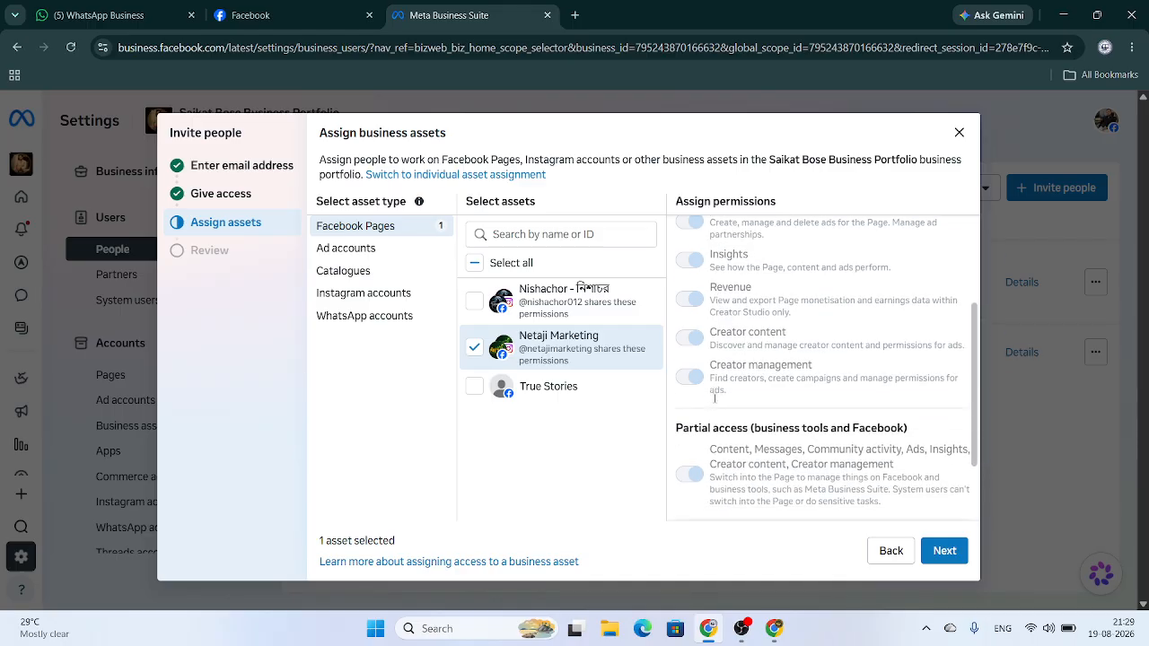
pyautogui.scroll(3, 708, 315)
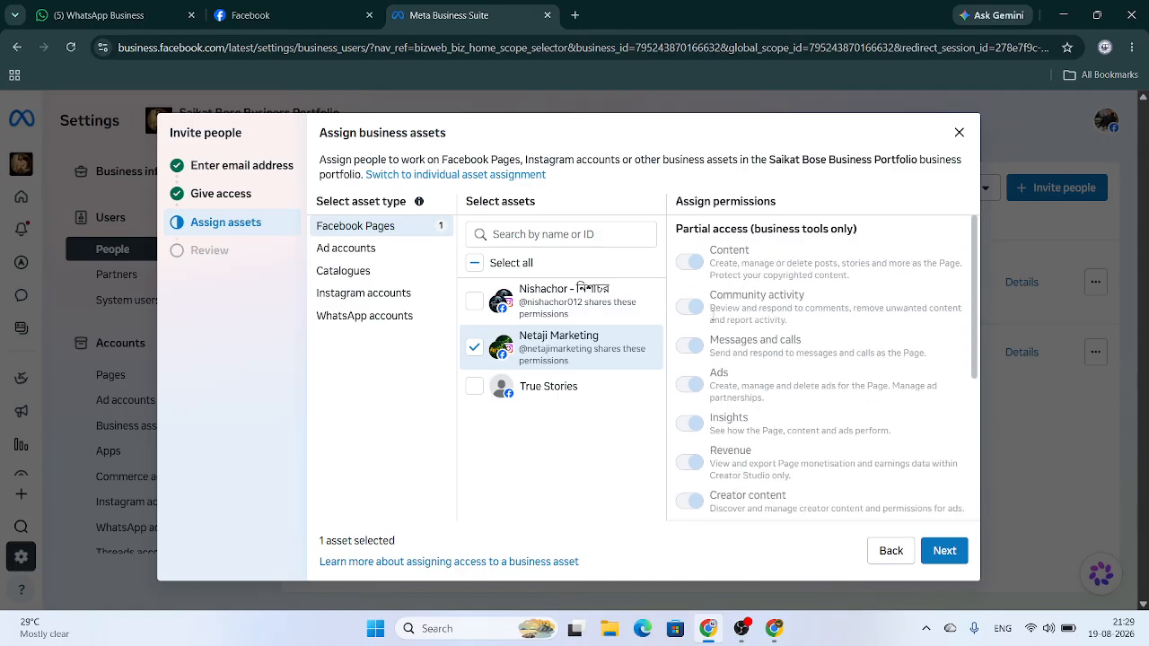
pyautogui.scroll(-3, 708, 386)
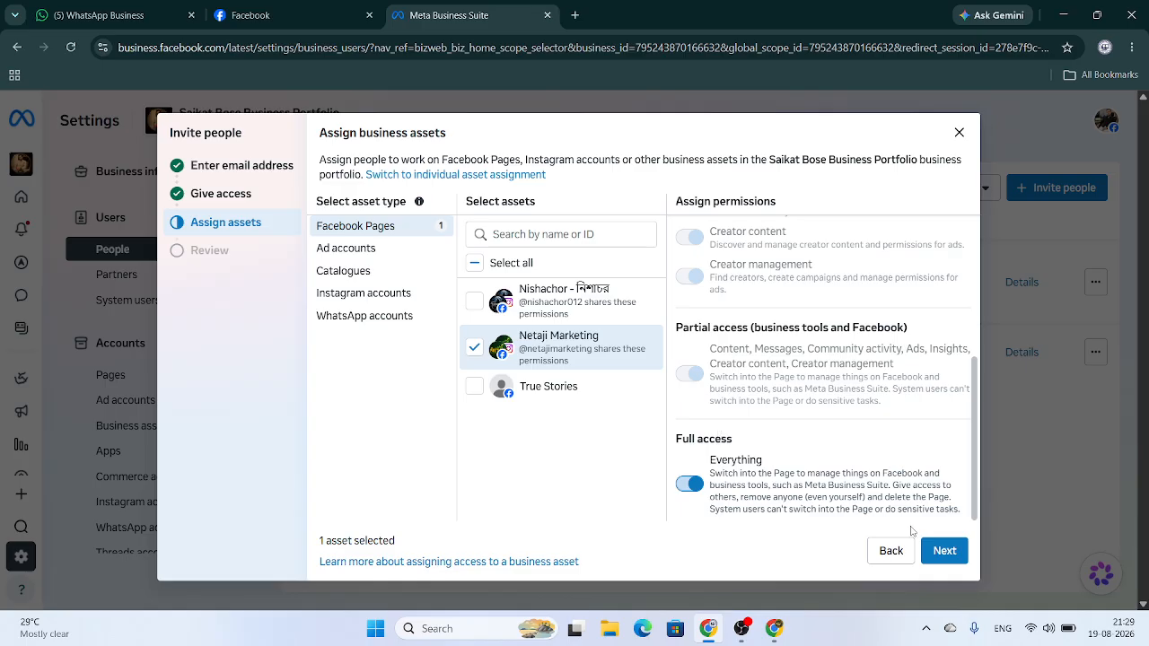
# Step: Send the portfolio invitation with the Netaji Marketing page as its one asset and return to the People list
pyautogui.click(941, 546)
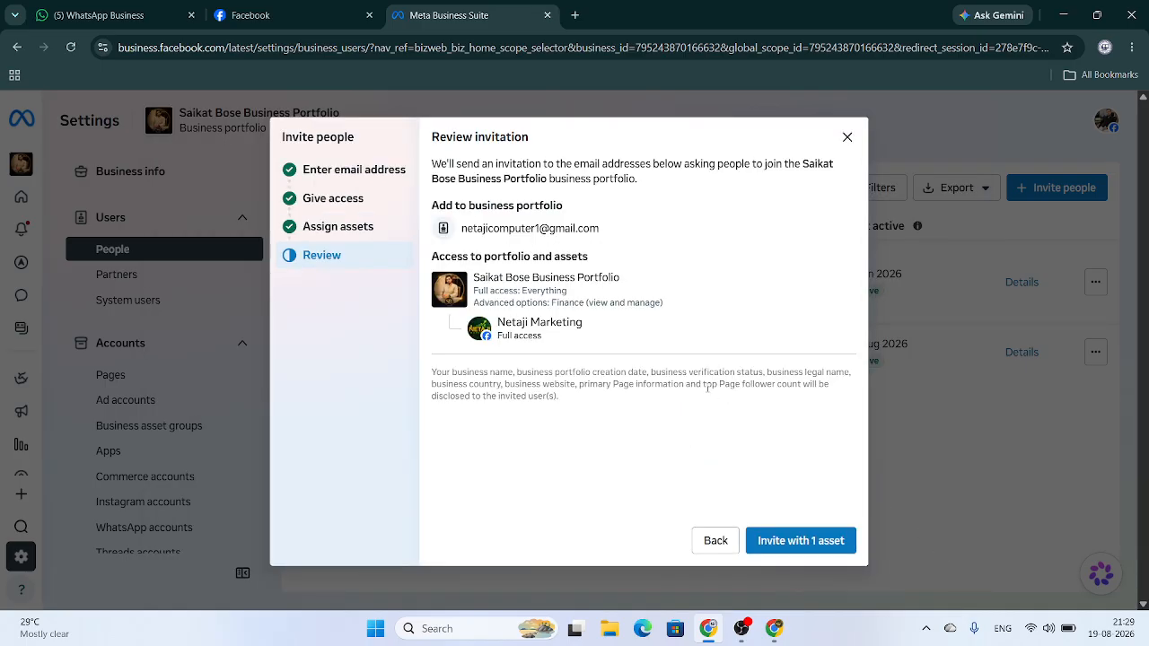
pyautogui.click(802, 541)
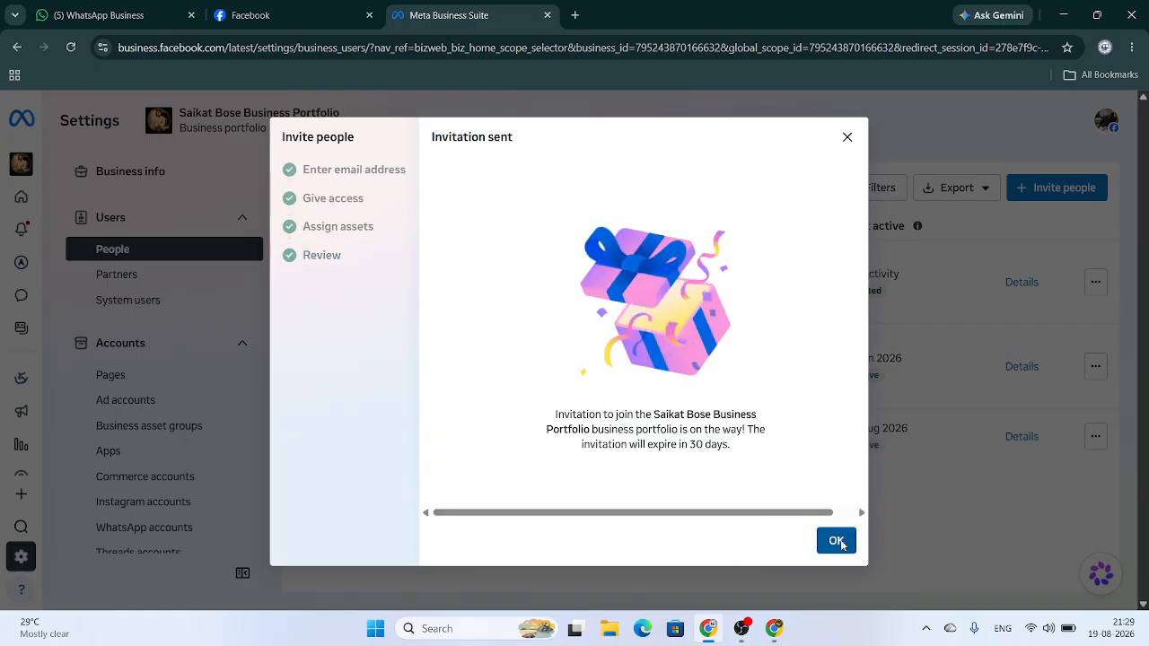
pyautogui.click(842, 544)
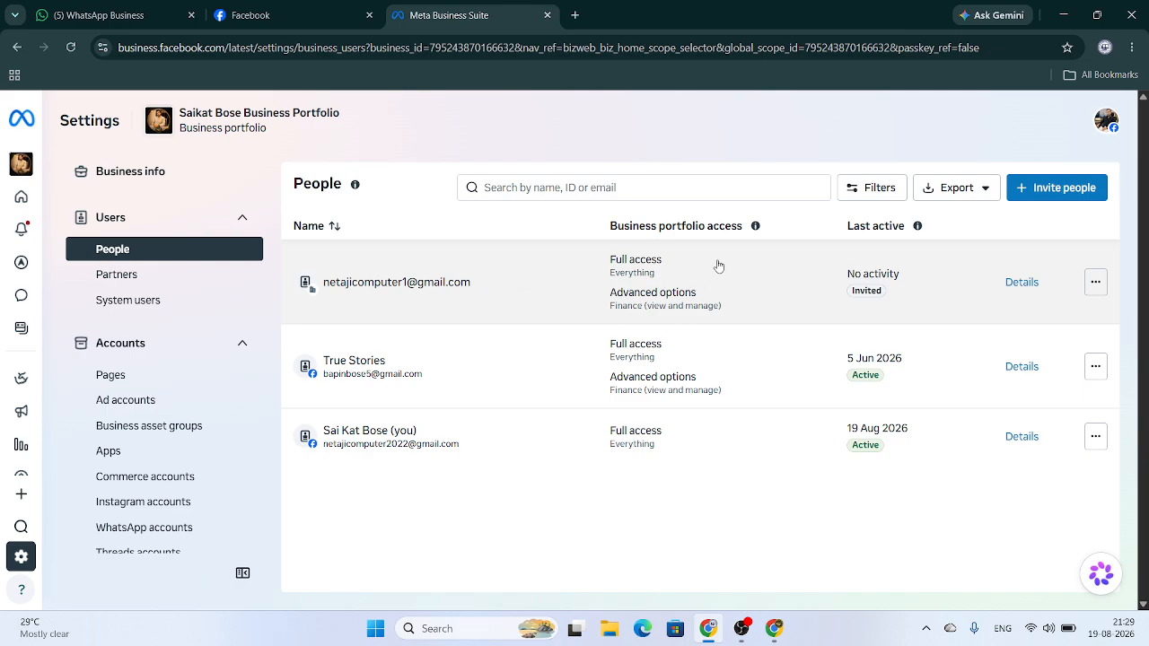
pyautogui.click(636, 277)
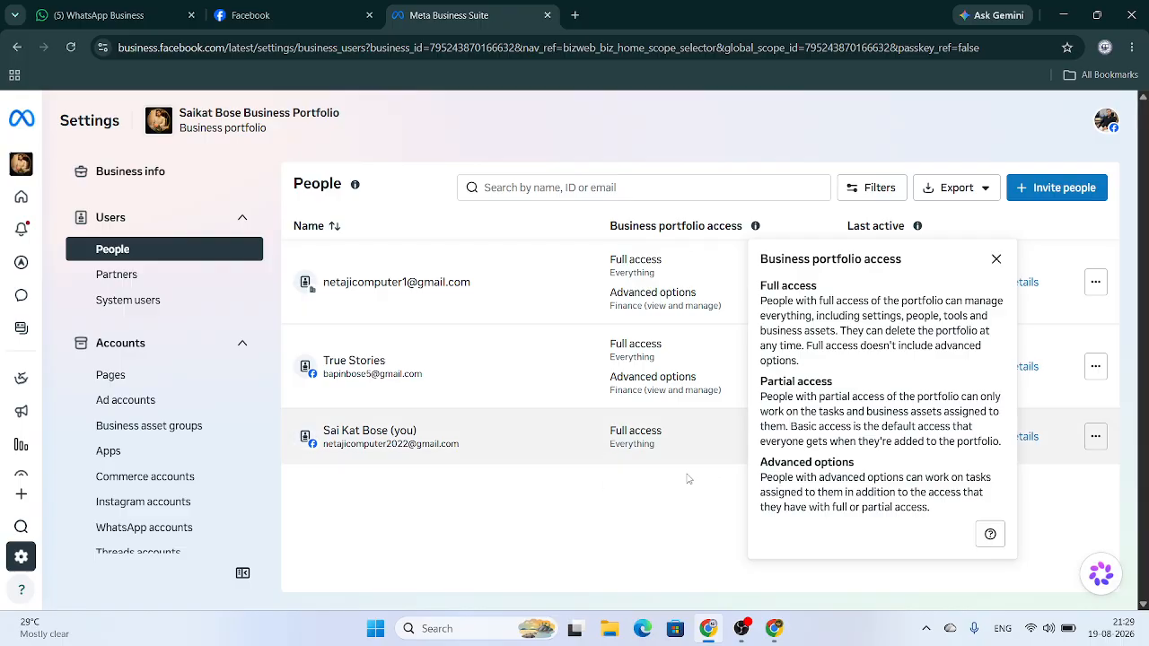
# Step: Switch to the invited account's Gmail window and open Facebook's business portfolio invitation among the Social e-mails
pyautogui.click(773, 629)
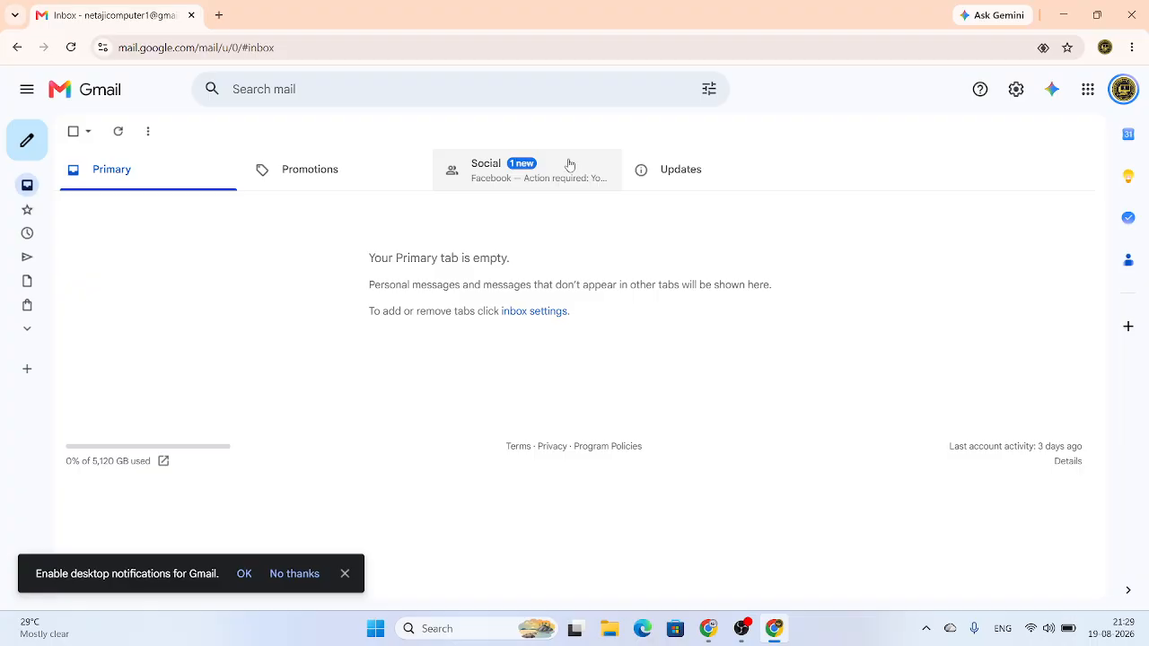
pyautogui.click(507, 174)
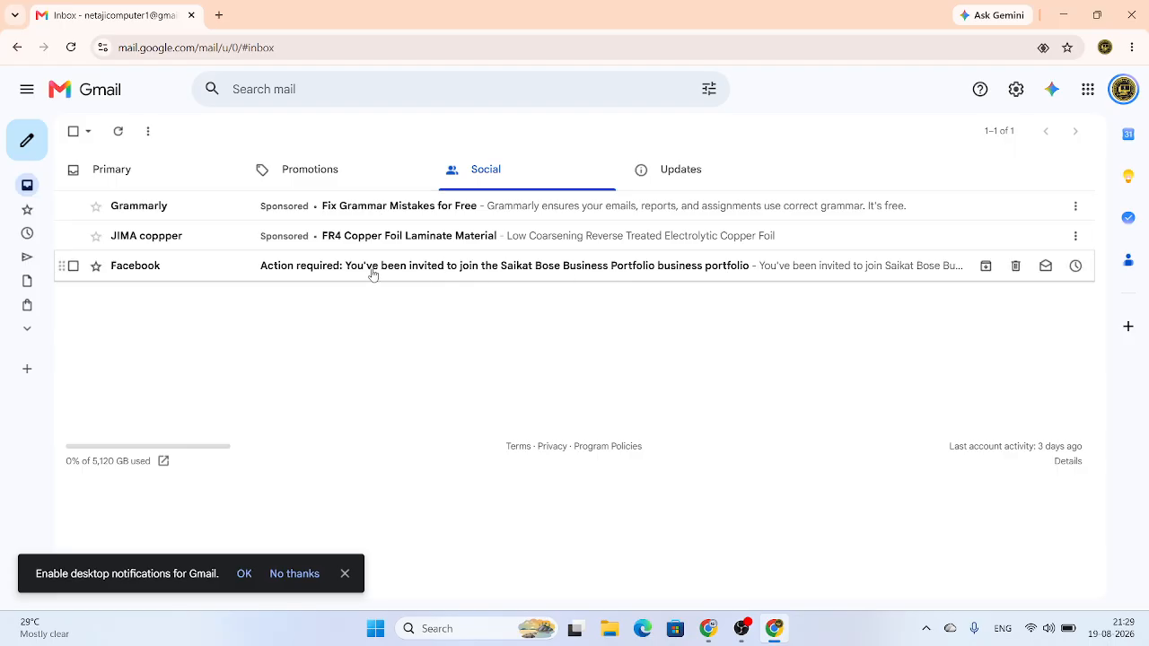
pyautogui.click(716, 272)
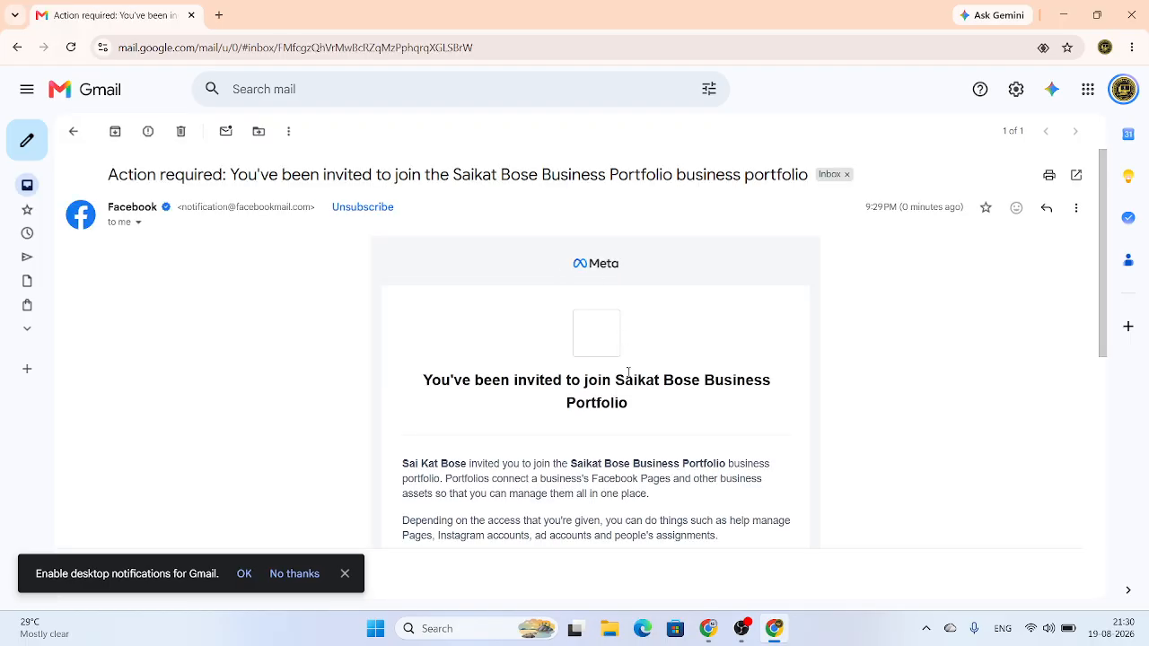
pyautogui.scroll(-4, 637, 359)
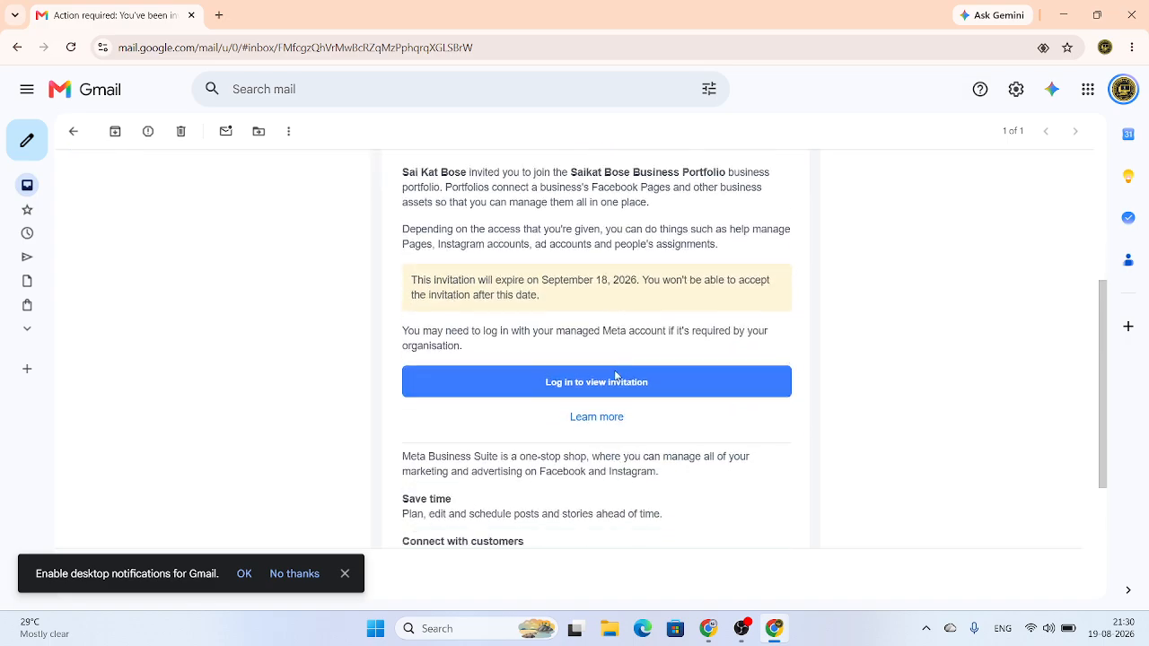
pyautogui.scroll(3, 579, 337)
pyautogui.scroll(-1, 567, 344)
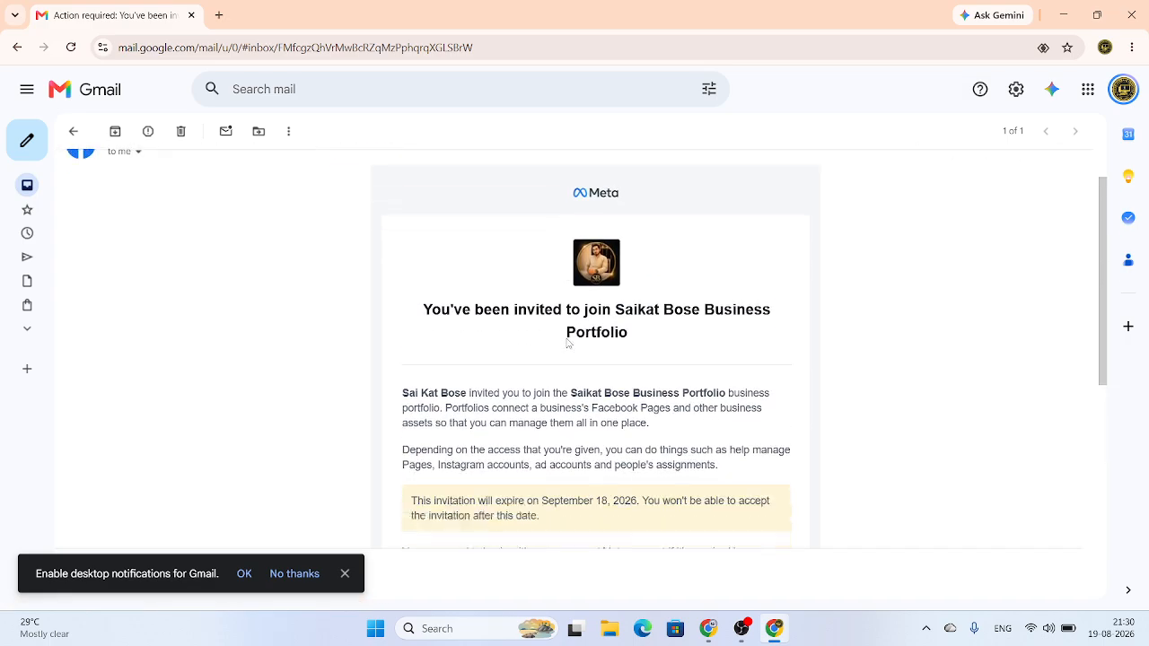
# Step: Read the portfolio invitation e-mail, follow its log-in link and continue to the invitation with Facebook
pyautogui.scroll(-1, 567, 344)
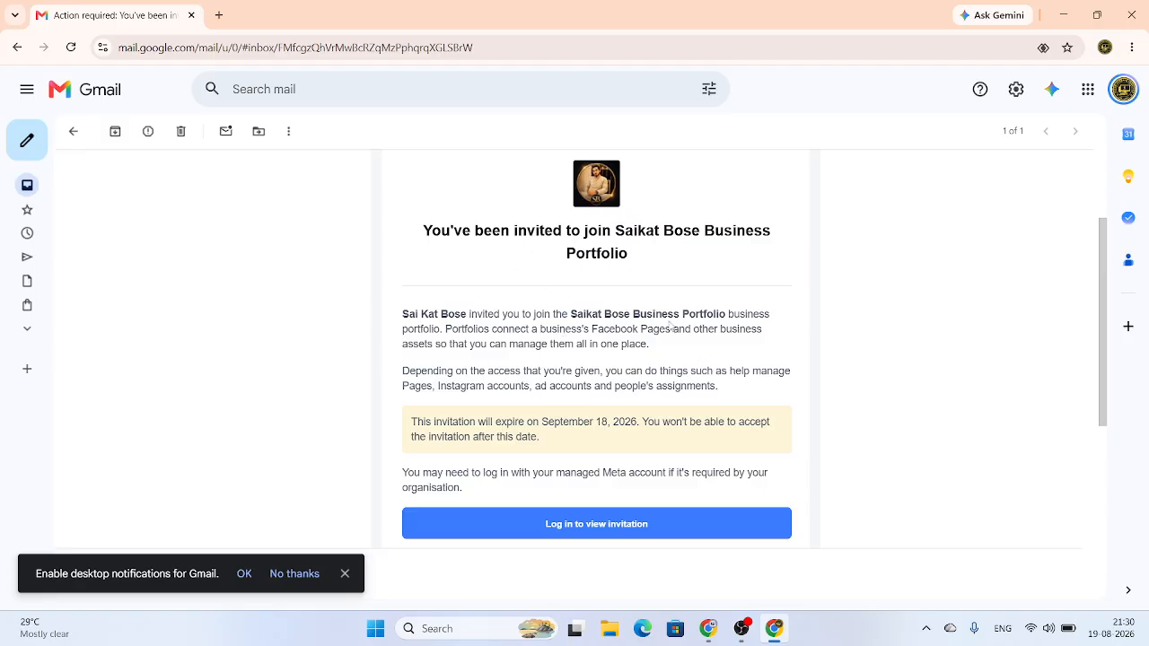
pyautogui.scroll(-2, 716, 326)
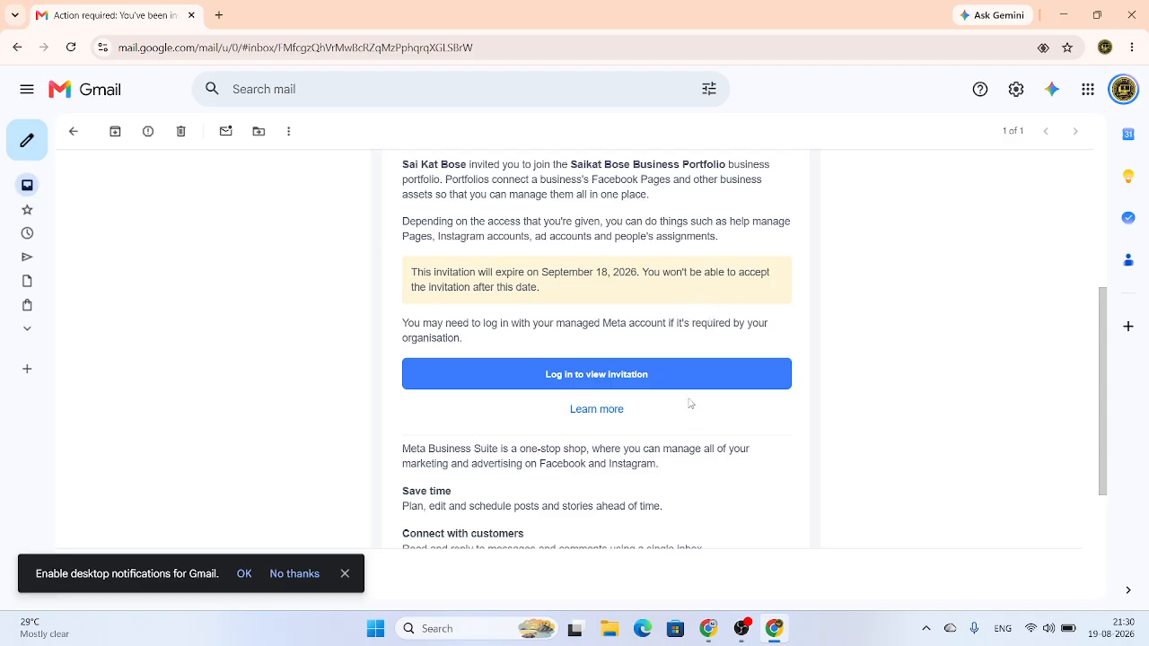
pyautogui.scroll(-3, 690, 404)
pyautogui.scroll(1, 685, 399)
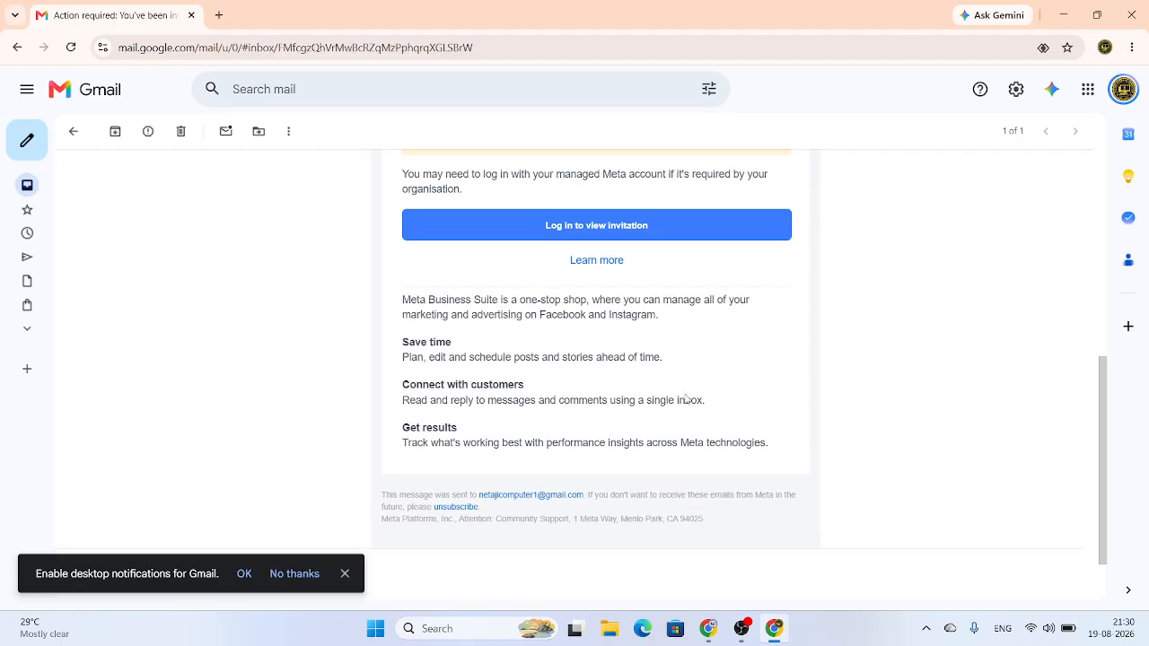
pyautogui.click(646, 233)
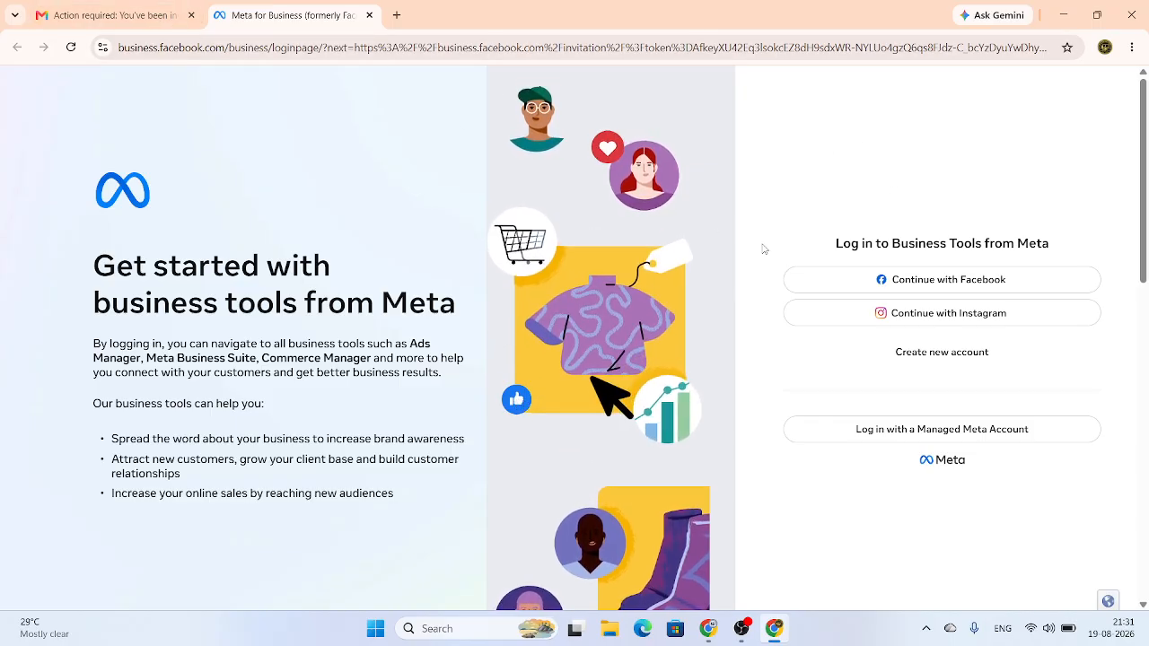
pyautogui.click(995, 285)
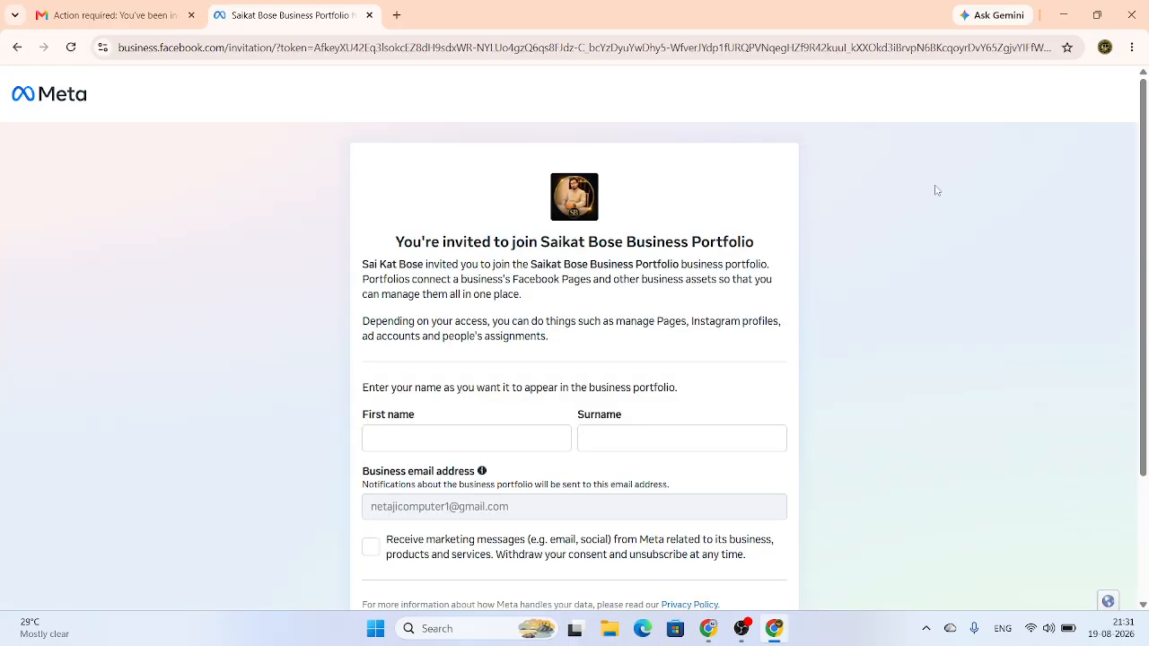
# Step: Fill in the invitation's first name as Netaji and surname as Marketing, replacing the autofilled surname
pyautogui.scroll(-1, 517, 383)
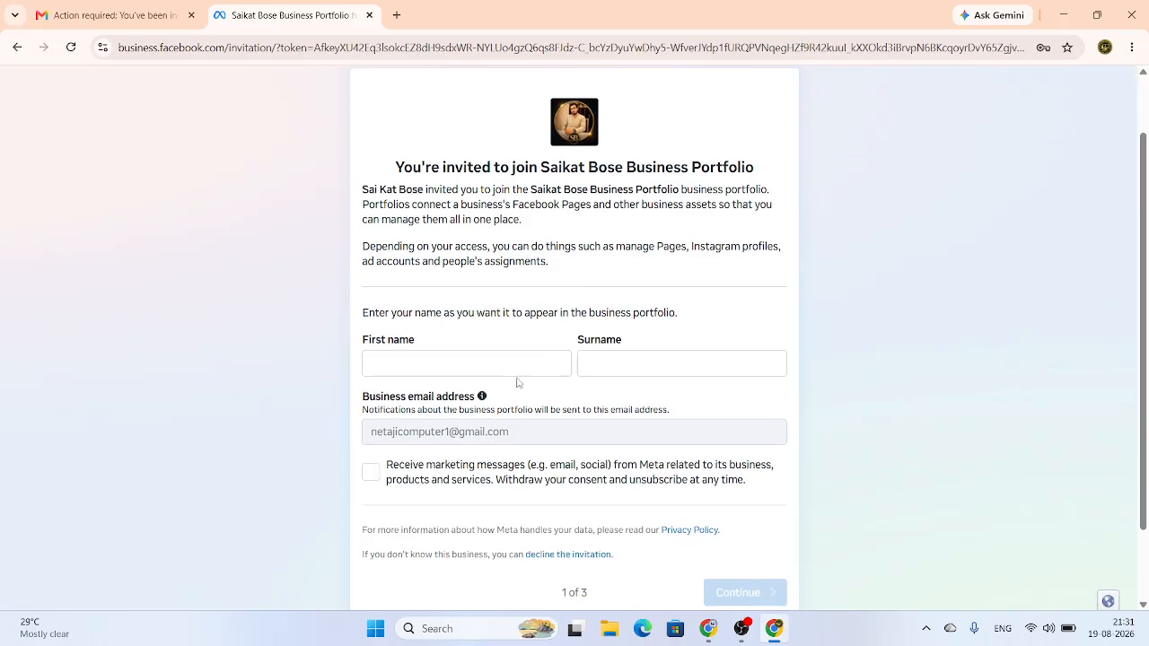
pyautogui.click(457, 363)
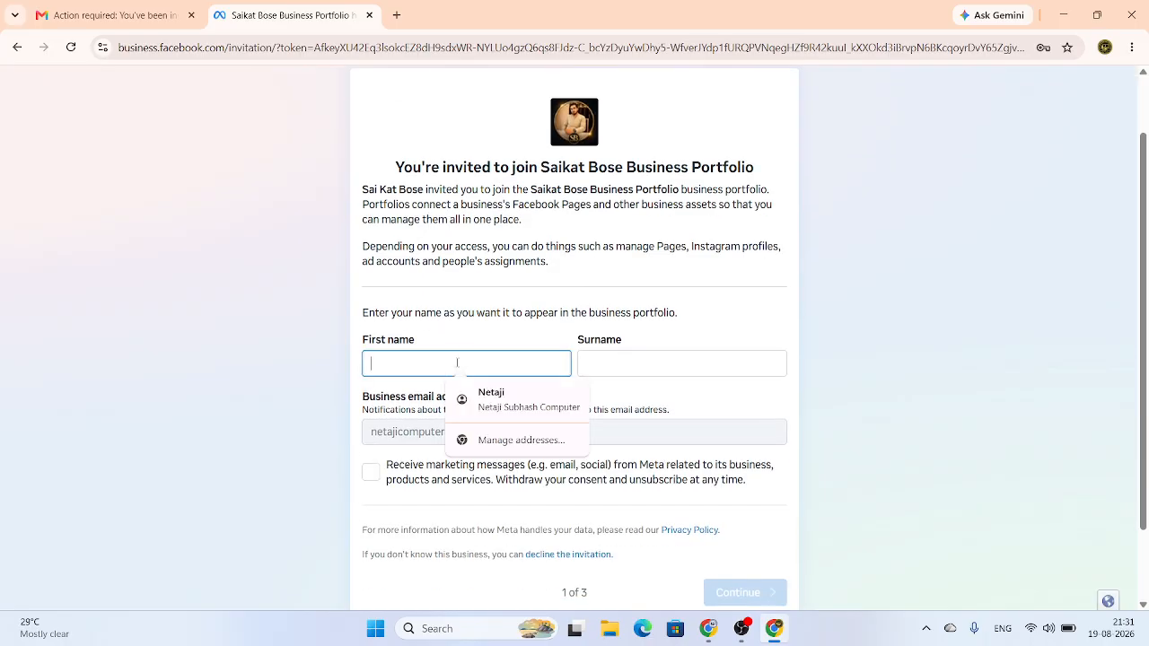
pyautogui.click(503, 399)
pyautogui.click(668, 358)
pyautogui.press('BackSpace')
pyautogui.press('BackSpace')
pyautogui.press('BackSpace')
pyautogui.press('BackSpace')
pyautogui.press('BackSpace')
pyautogui.press('BackSpace')
pyautogui.press('BackSpace')
pyautogui.press('BackSpace')
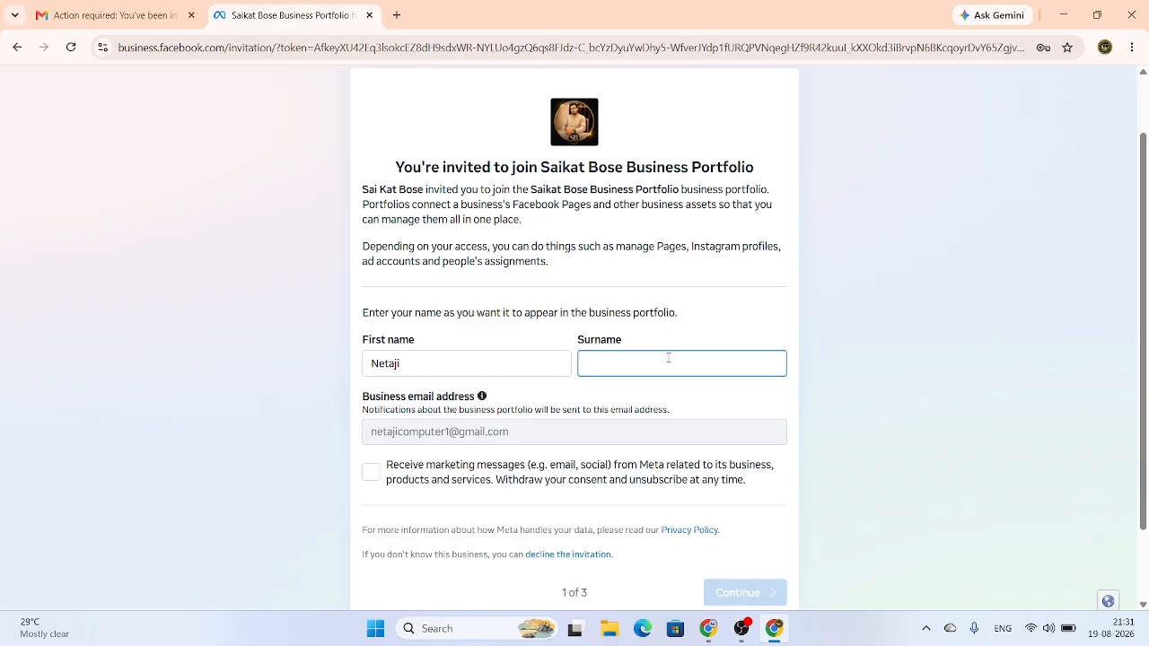
pyautogui.write('Marketin')
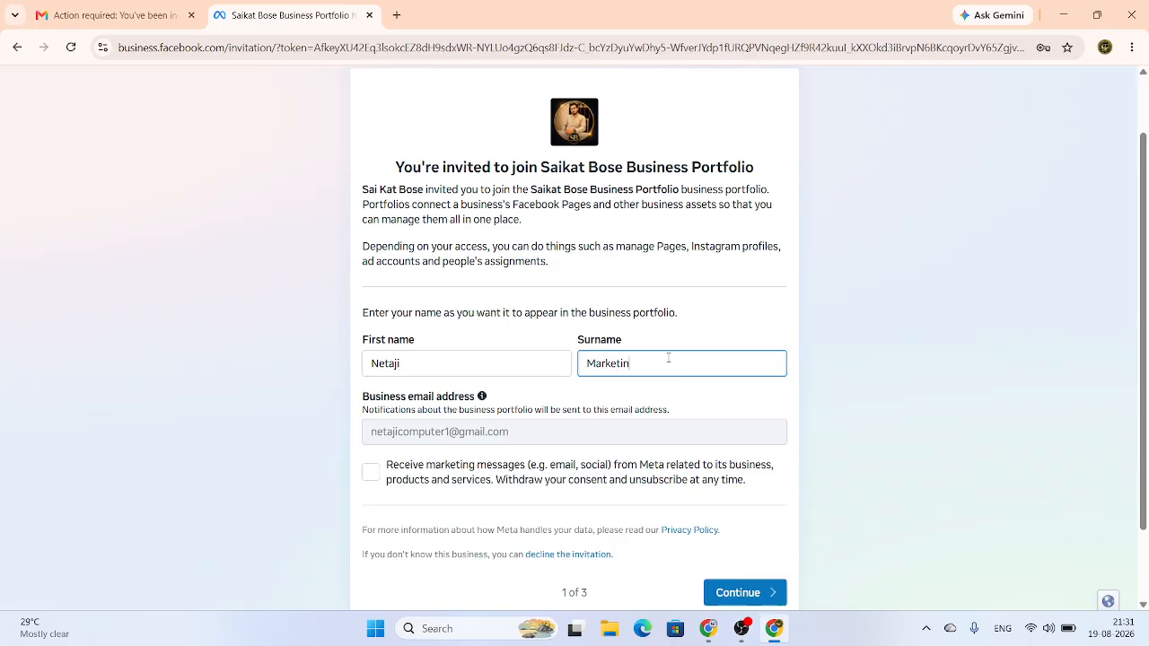
pyautogui.press('BackSpace')
pyautogui.press('BackSpace')
pyautogui.press('BackSpace')
# Step: Opt in to receiving marketing messages from Meta and proceed to the business information review
pyautogui.scroll(-1, 495, 314)
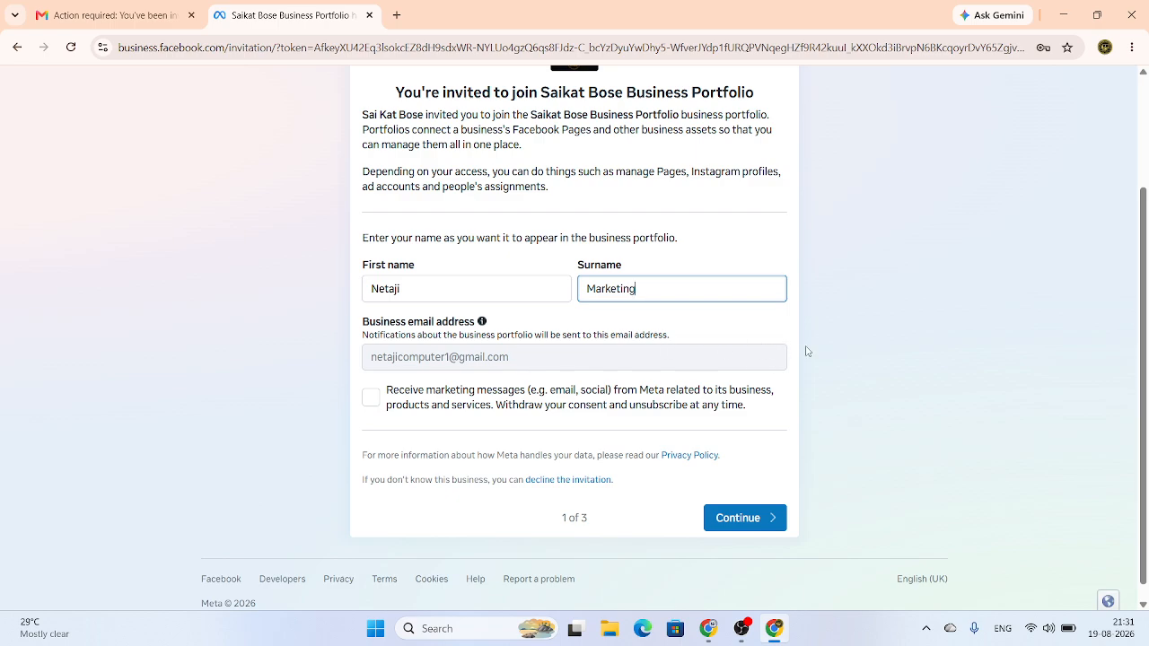
pyautogui.scroll(2, 826, 344)
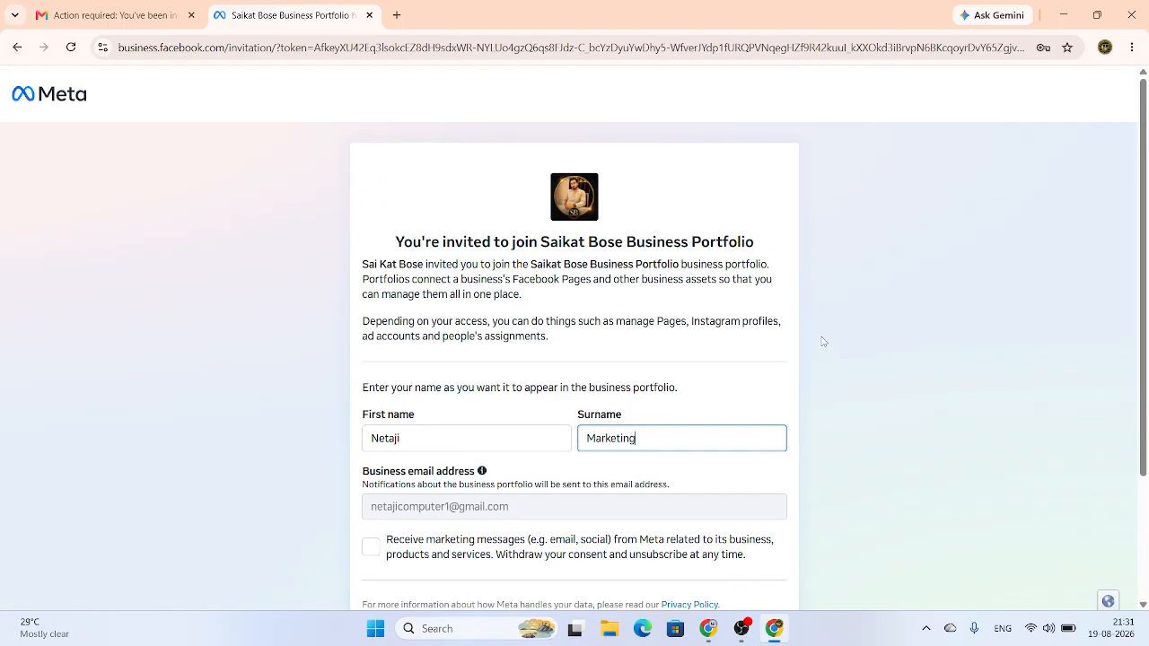
pyautogui.scroll(-1, 819, 335)
pyautogui.scroll(-1, 819, 335)
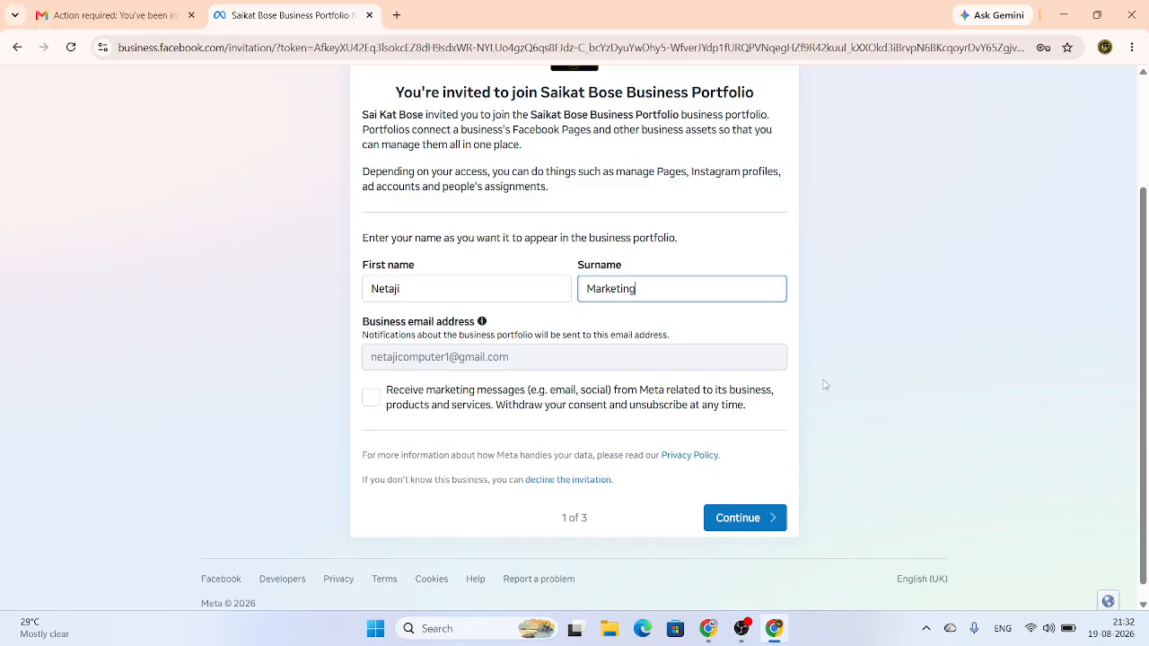
pyautogui.scroll(2, 805, 355)
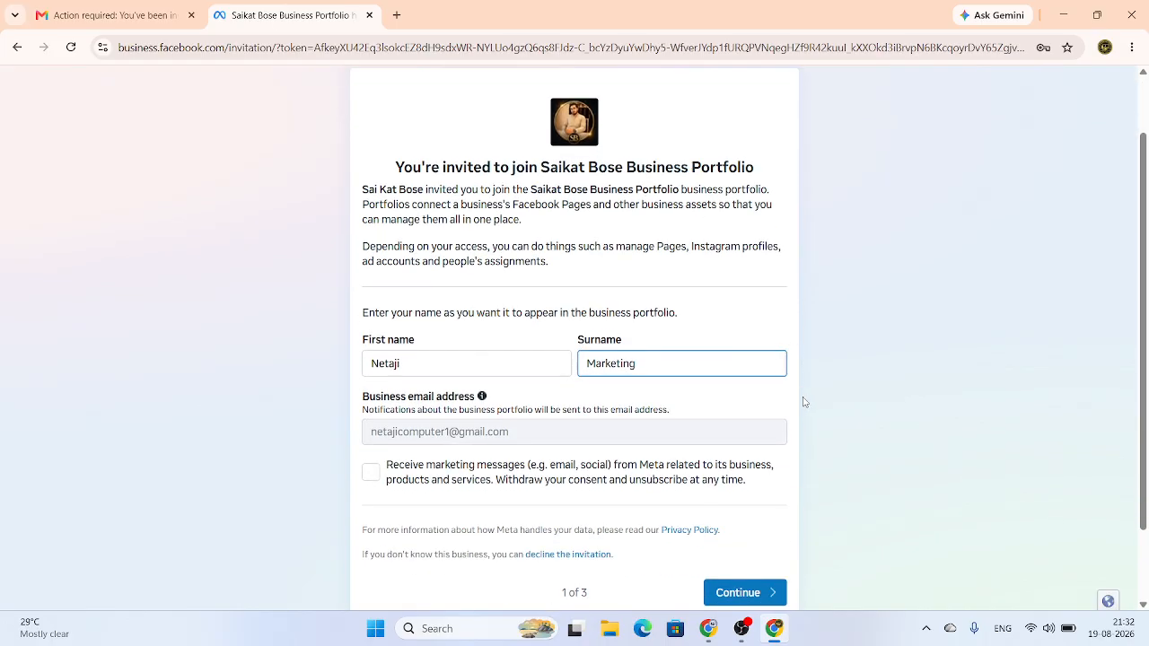
pyautogui.click(370, 472)
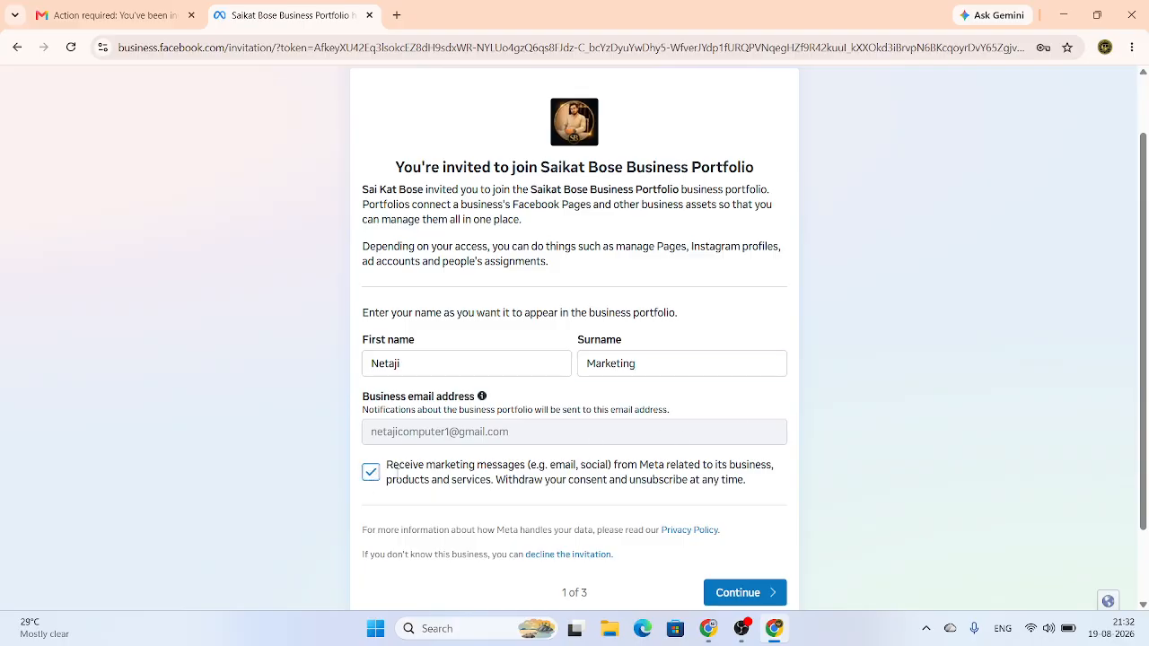
pyautogui.scroll(-2, 433, 473)
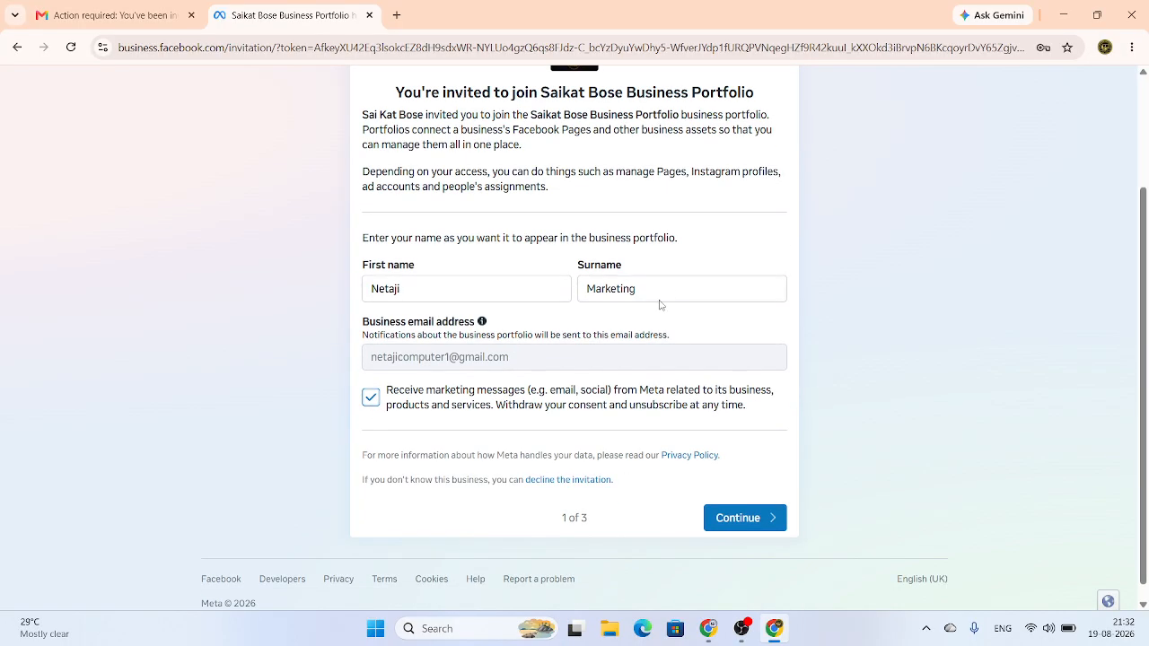
pyautogui.scroll(2, 660, 305)
pyautogui.scroll(-3, 660, 367)
pyautogui.click(735, 518)
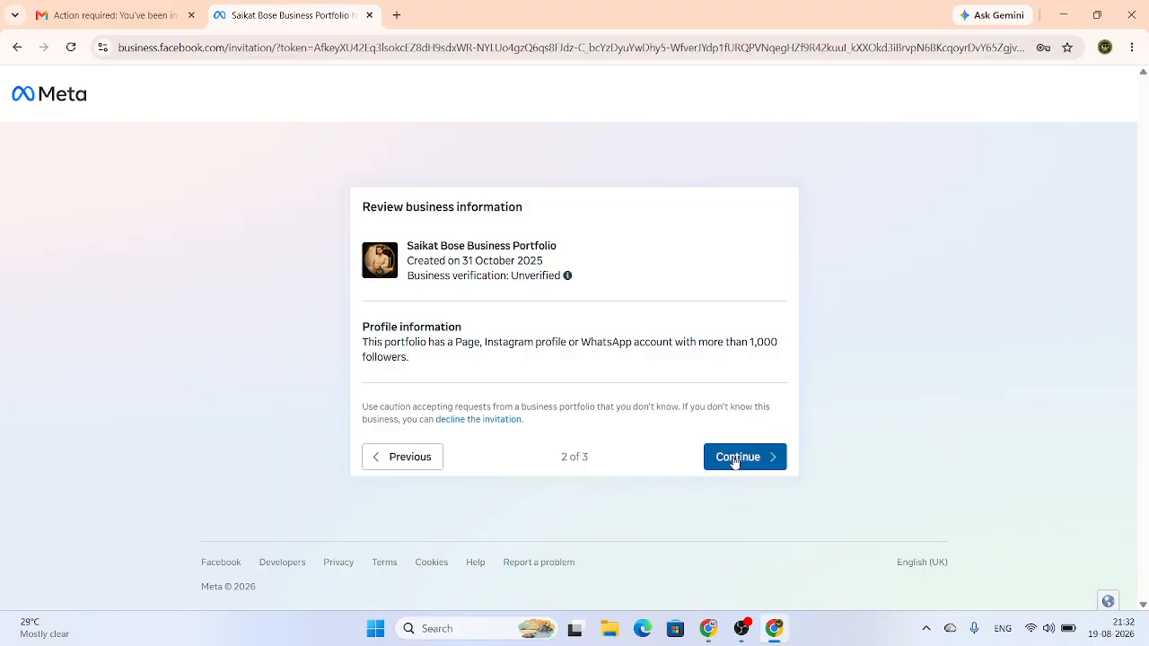
# Step: Accept the business portfolio invitation, confirm it with the Facebook account password, and decline updating the saved browser password
pyautogui.click(735, 458)
pyautogui.click(727, 473)
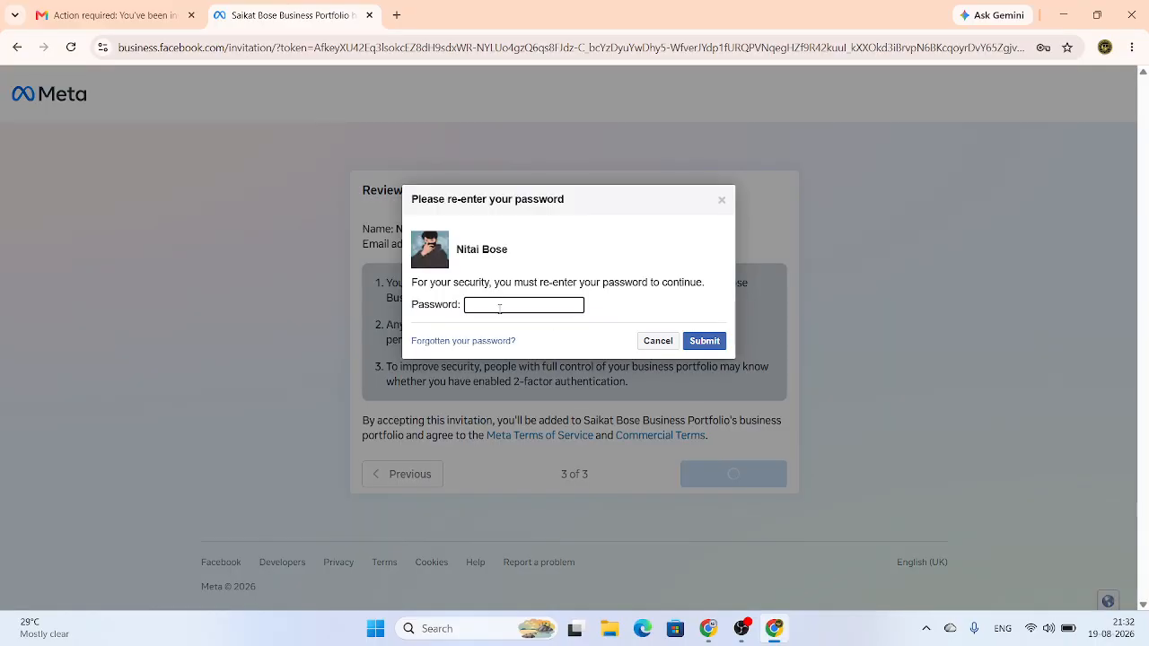
pyautogui.click(501, 305)
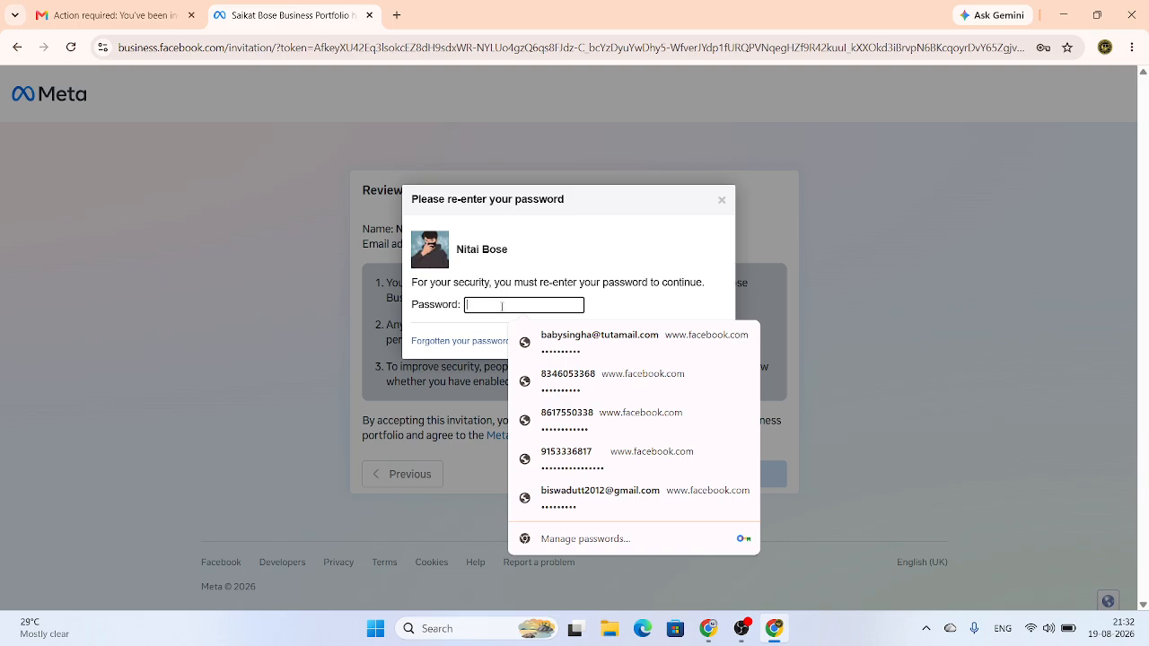
pyautogui.write('a')
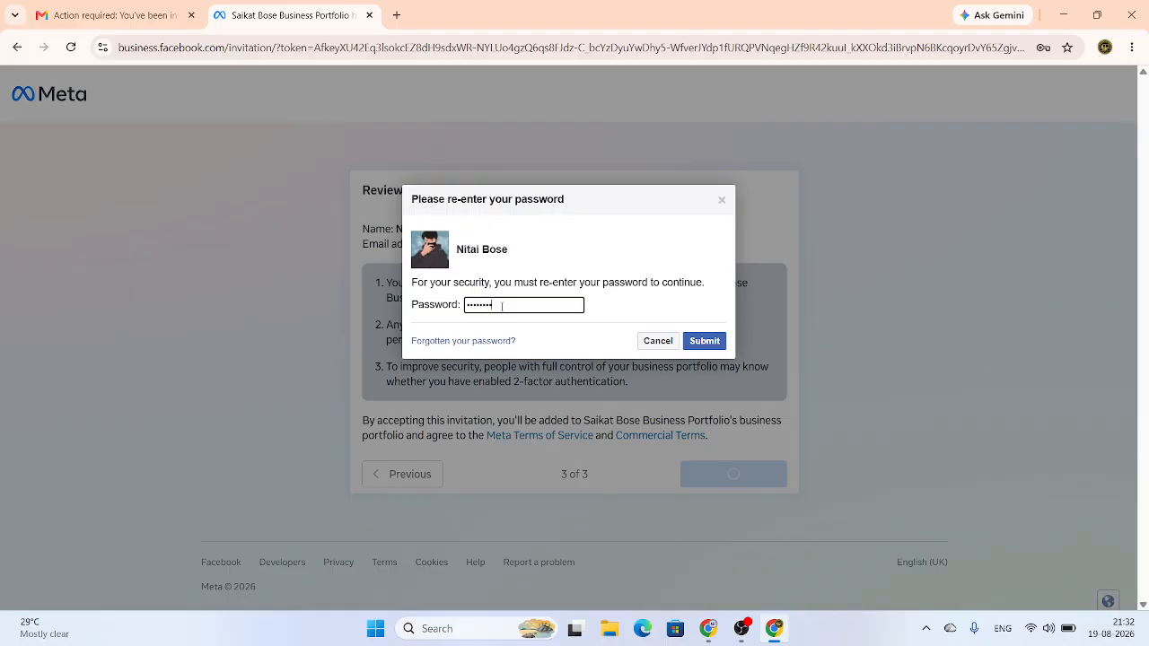
pyautogui.press('Return')
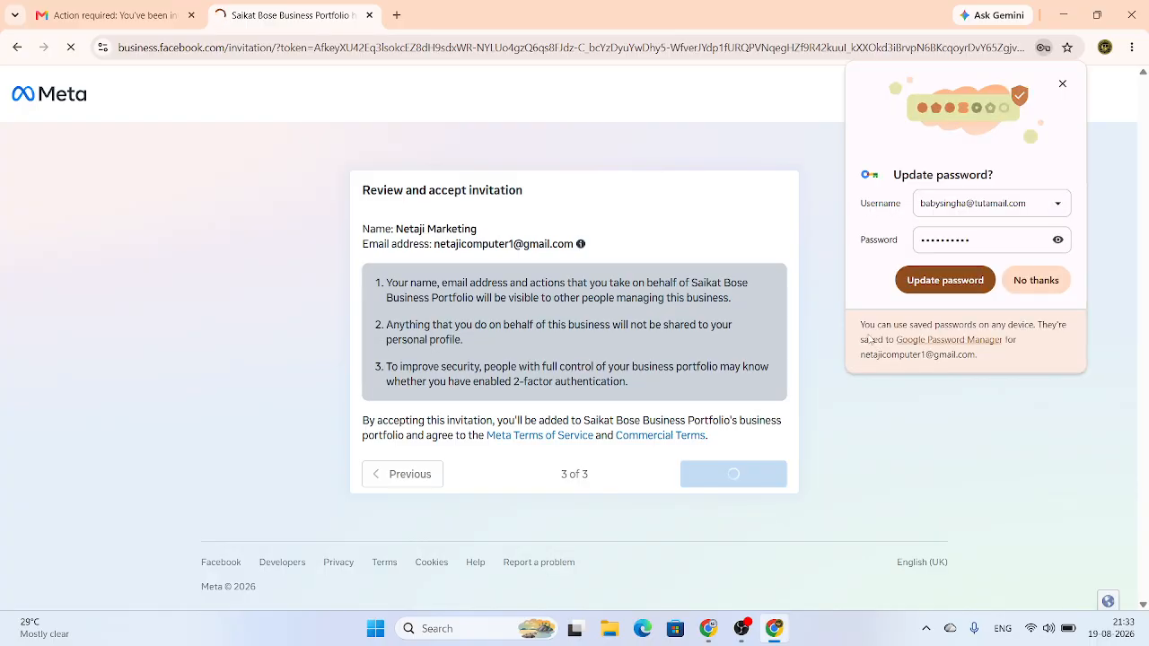
pyautogui.click(1031, 278)
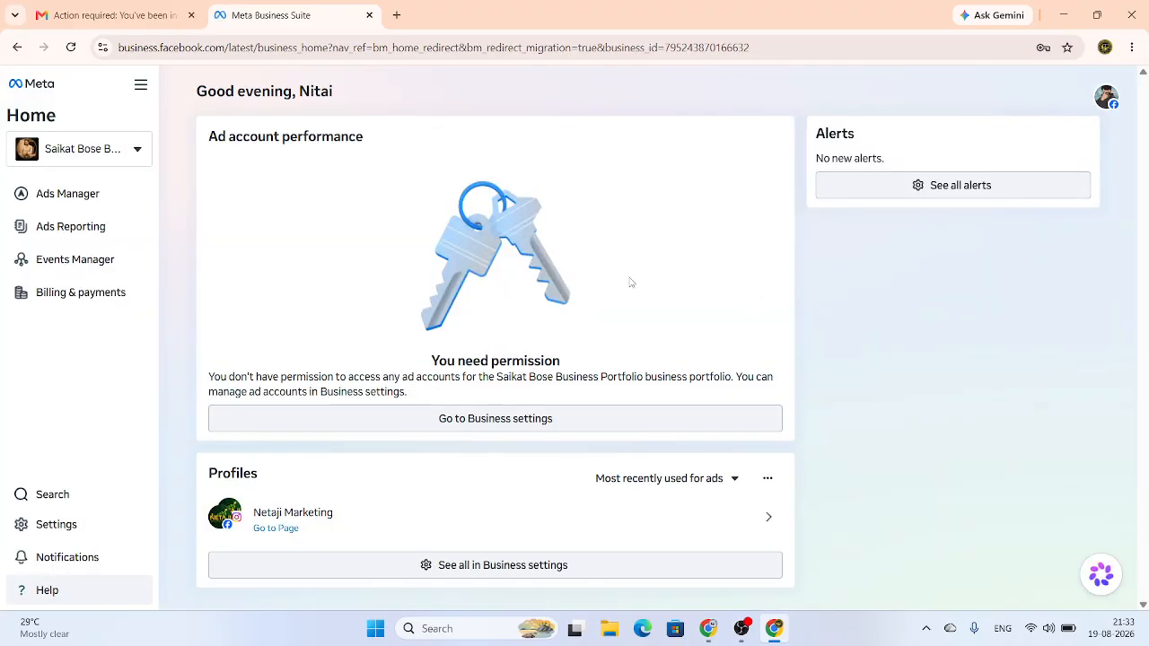
# Step: Search Google for facebook in a new browser tab and open the Facebook website
pyautogui.click(396, 15)
pyautogui.click(544, 280)
pyautogui.click(381, 312)
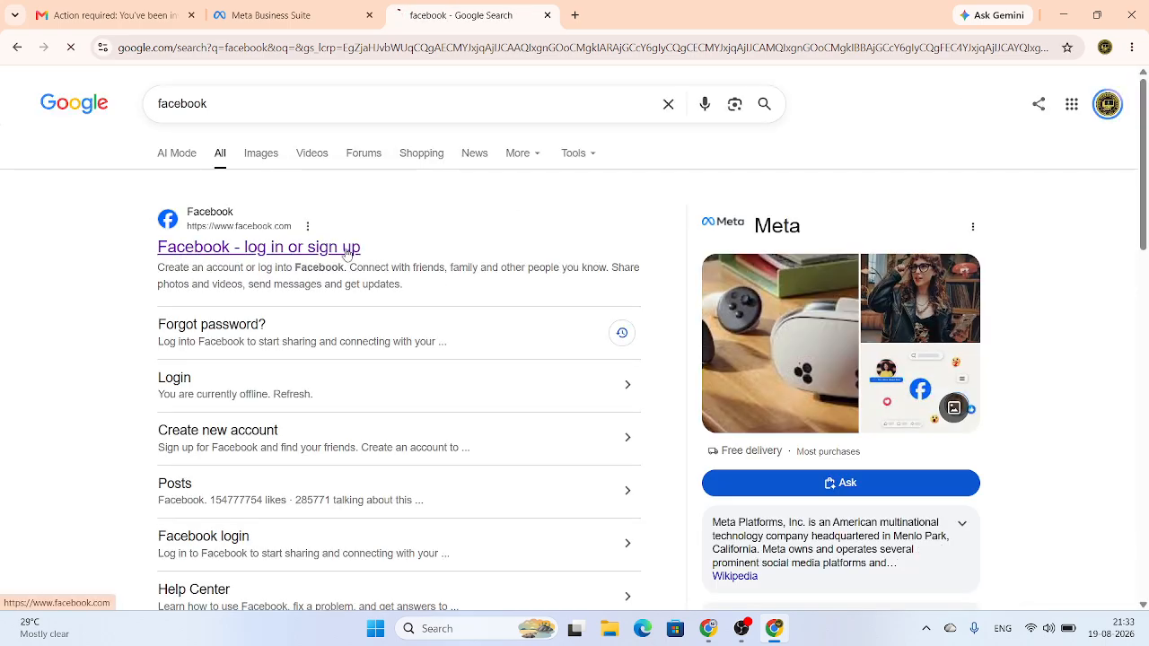
pyautogui.click(346, 255)
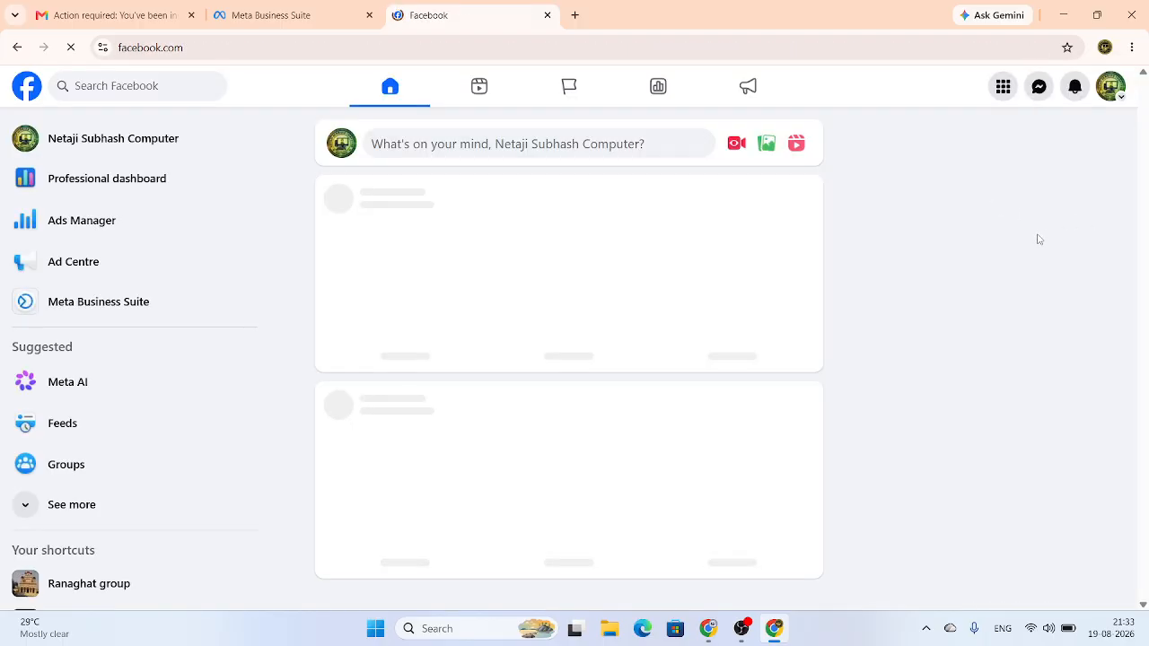
# Step: Switch the Facebook profile to Netaji Marketing and open its Page
pyautogui.click(1111, 86)
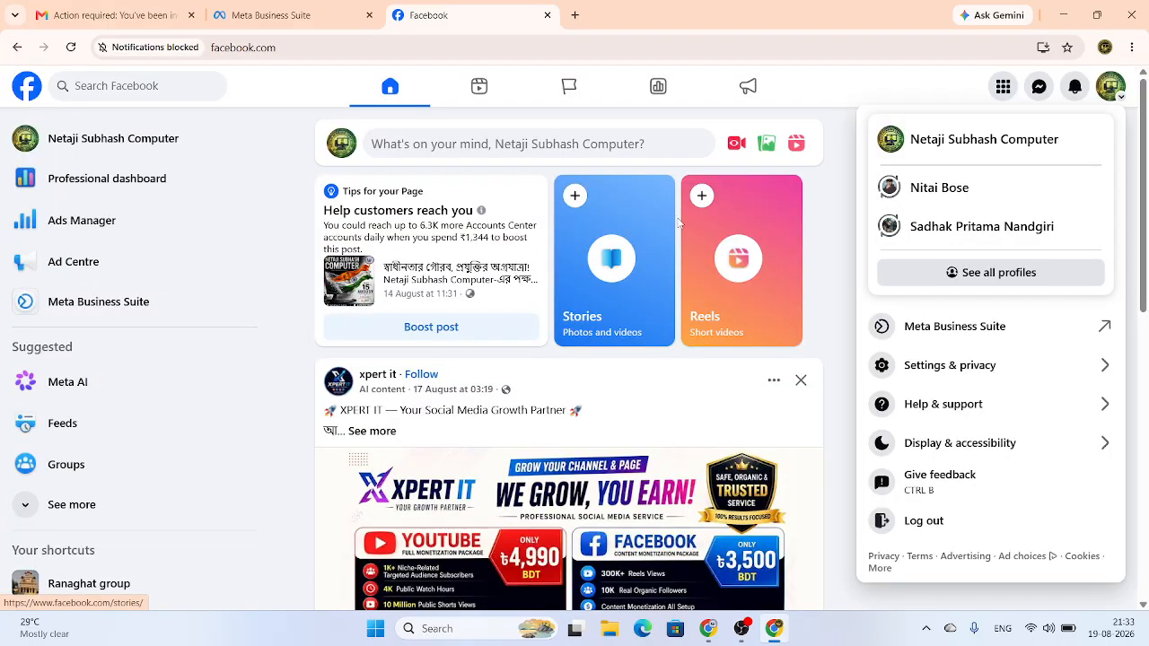
pyautogui.click(1008, 272)
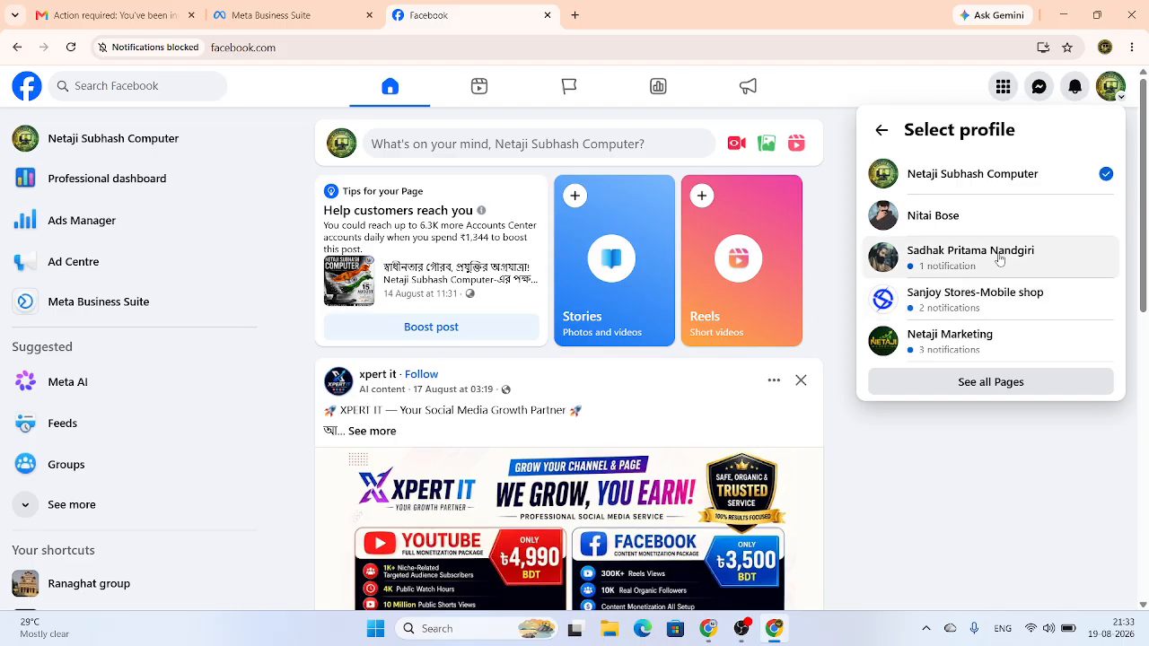
pyautogui.click(961, 339)
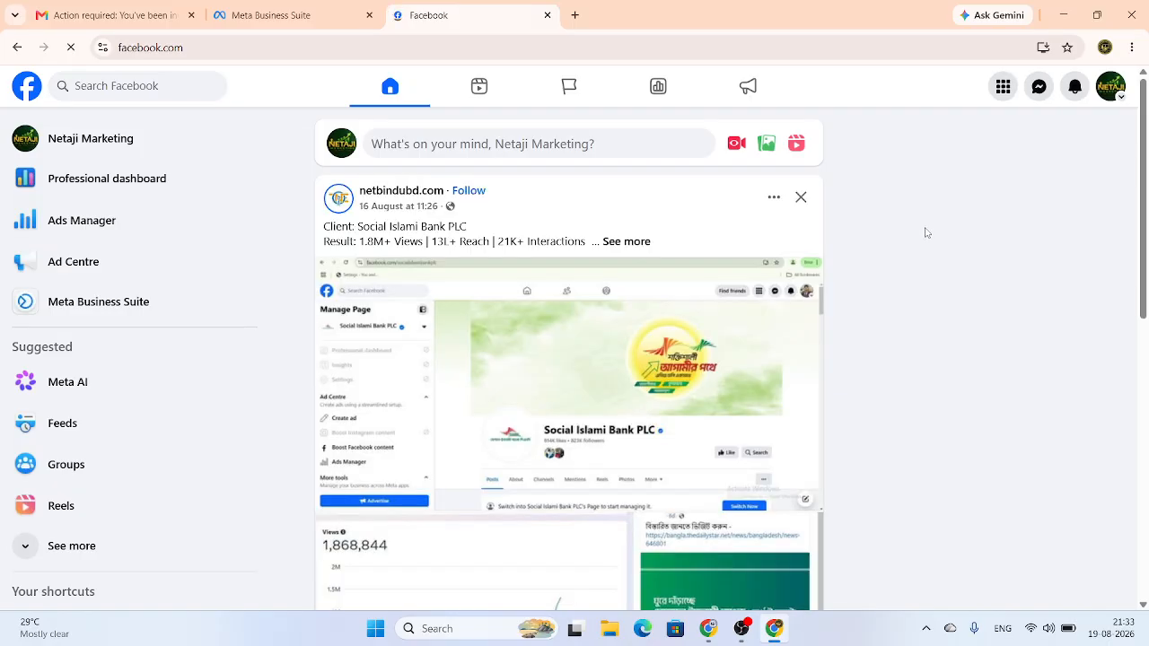
pyautogui.click(1109, 90)
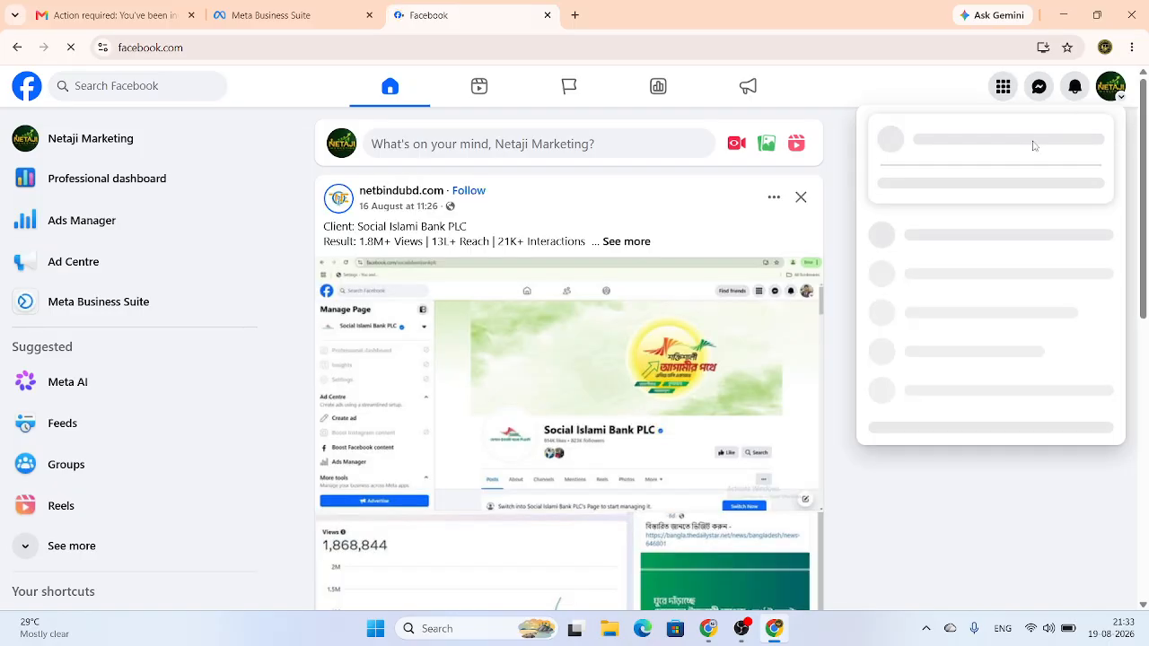
pyautogui.click(975, 143)
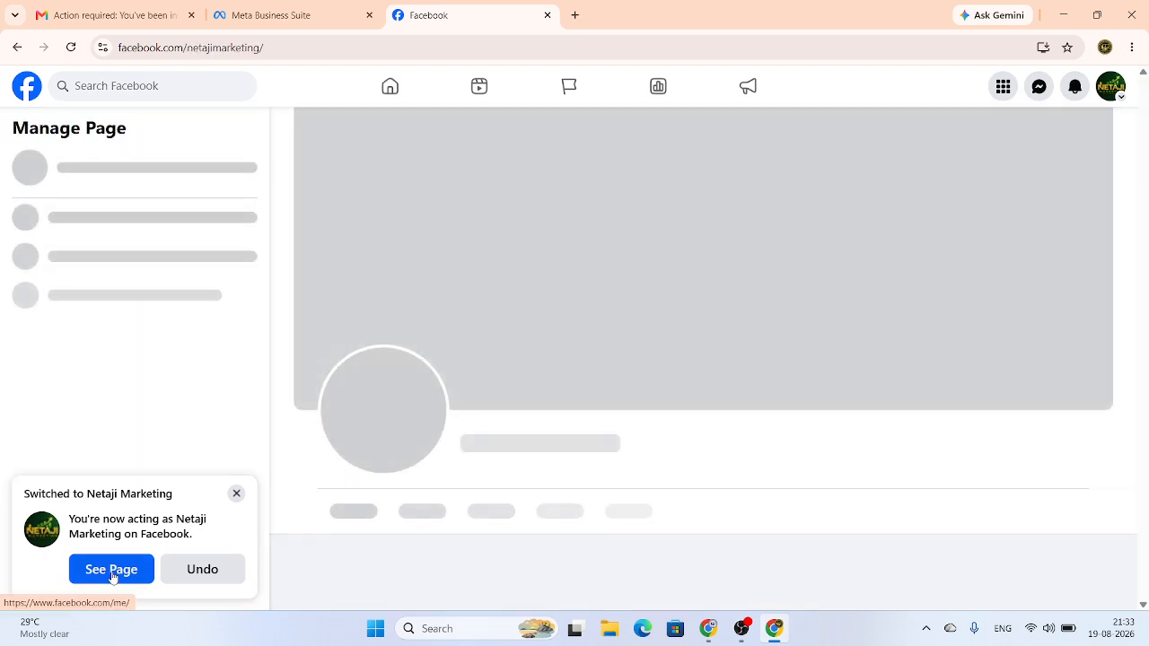
pyautogui.click(113, 573)
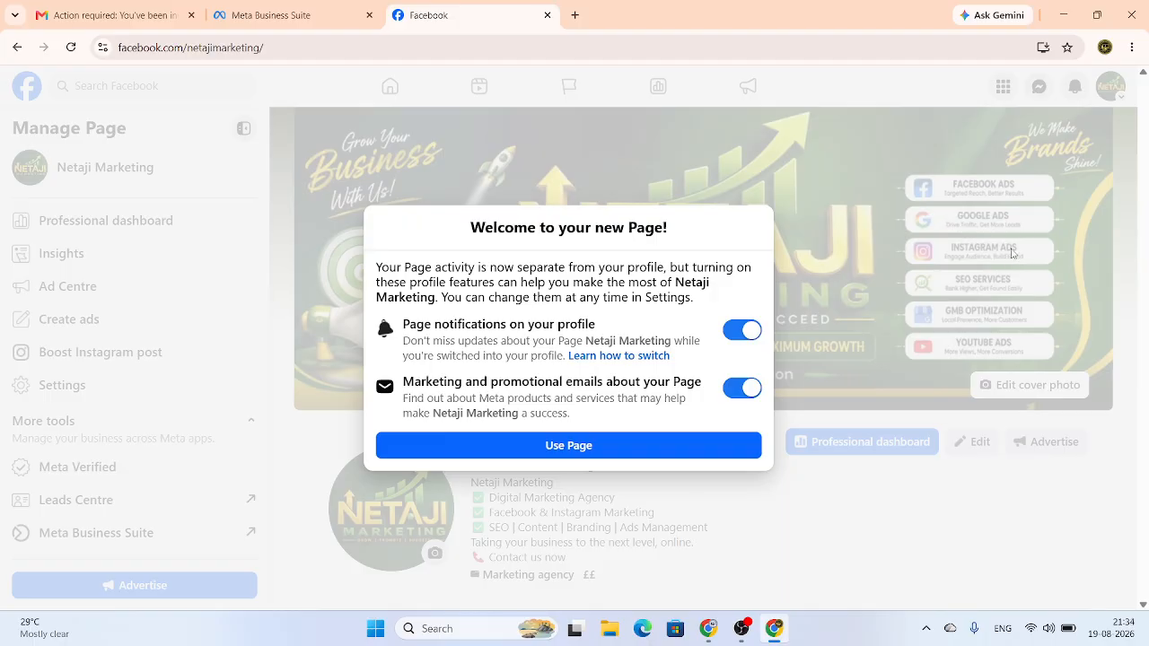
# Step: Turn off Page notifications on the profile and marketing and promotional e-mails, and start using the Page
pyautogui.click(752, 330)
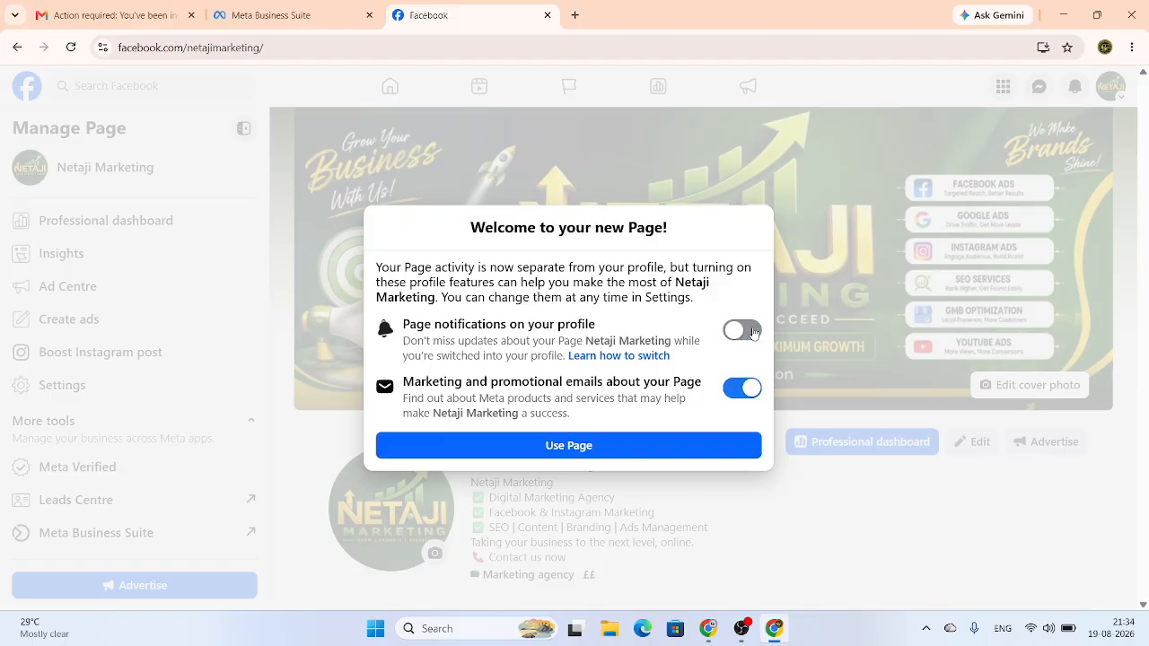
pyautogui.click(732, 392)
pyautogui.click(584, 447)
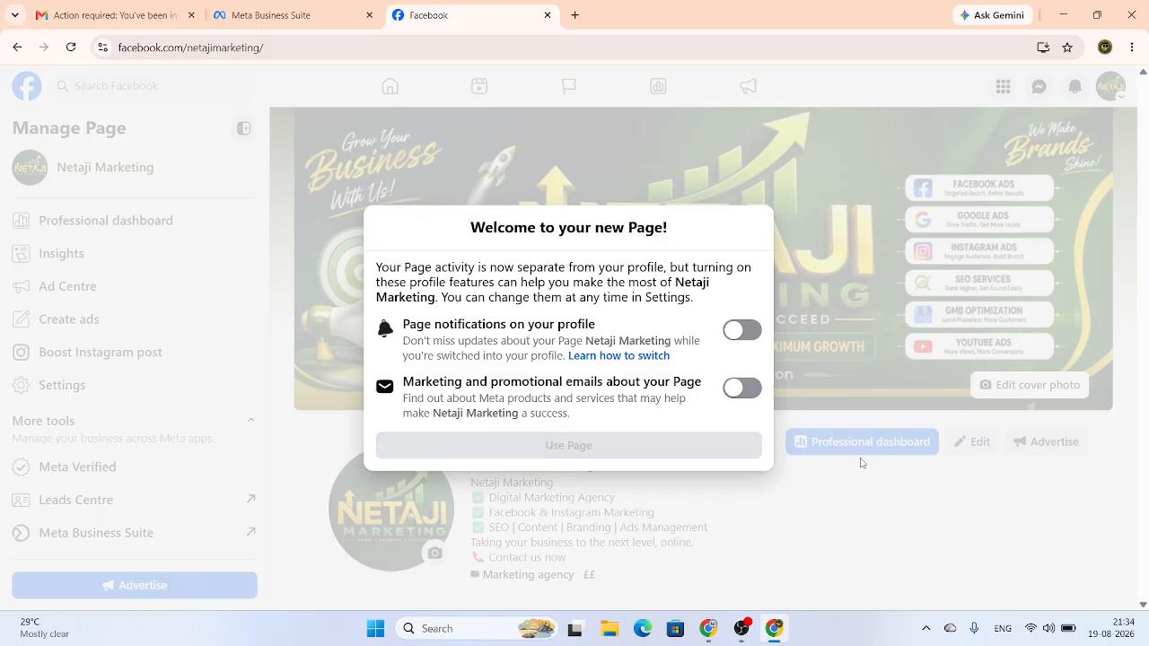
# Step: Dismiss the Conversions API suggestion and look through the Netaji Marketing Page's details, photos and posts
pyautogui.scroll(-5, 694, 434)
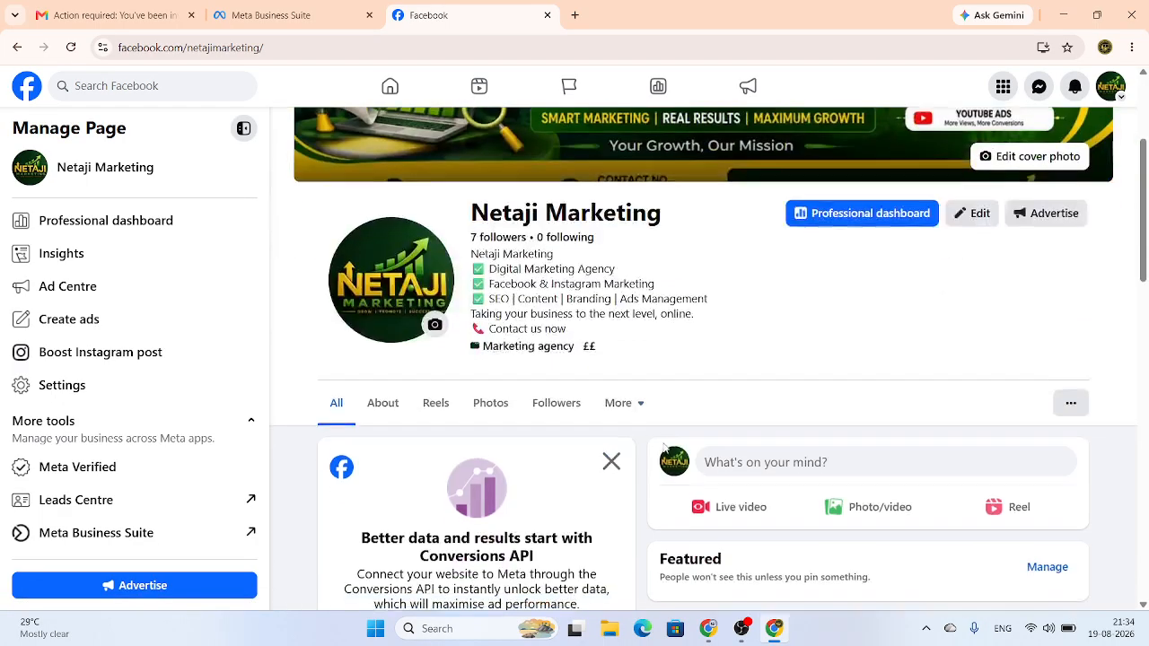
pyautogui.scroll(2, 612, 322)
pyautogui.click(611, 319)
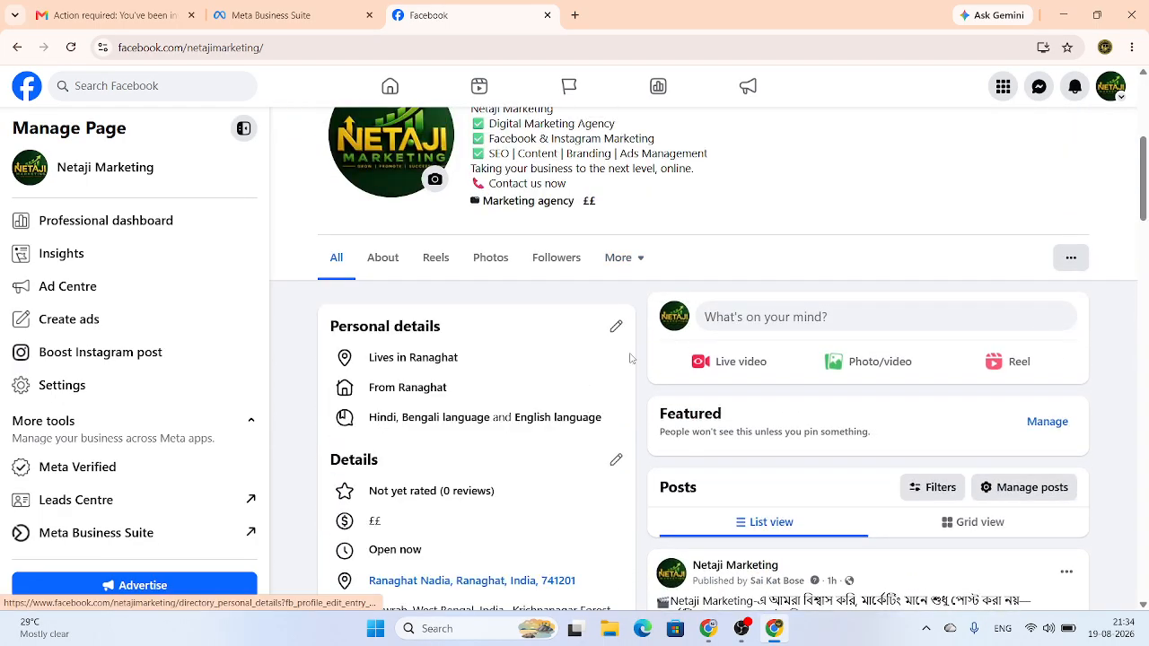
pyautogui.scroll(-7, 762, 408)
pyautogui.scroll(-5, 768, 413)
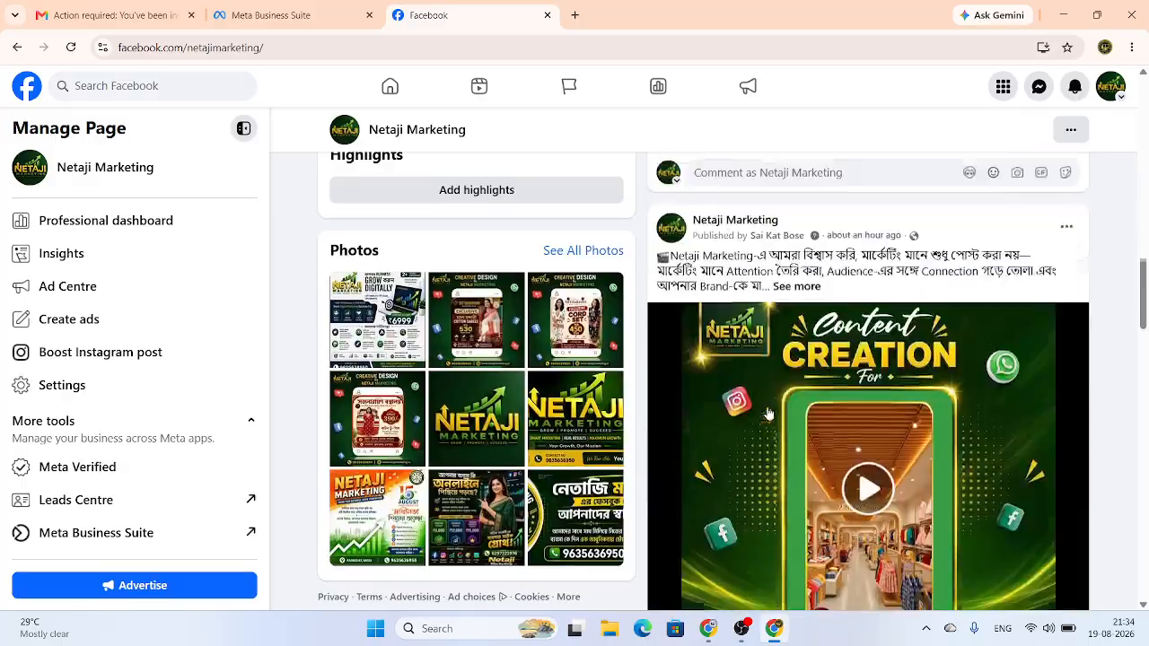
pyautogui.scroll(4, 727, 462)
pyautogui.scroll(10, 727, 463)
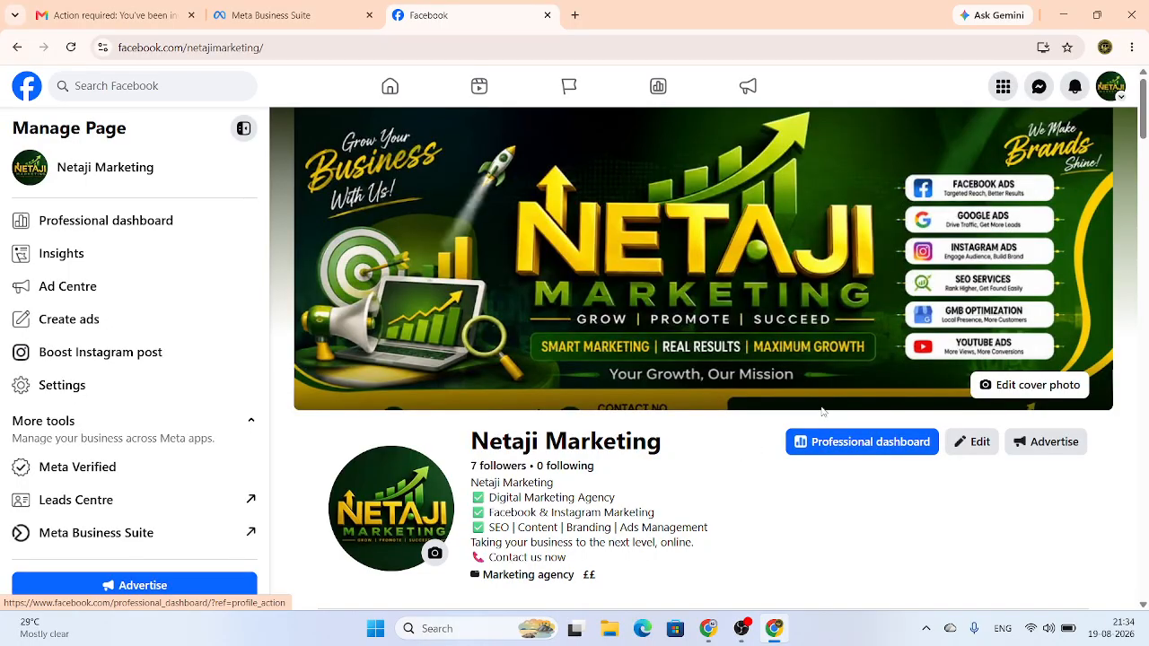
# Step: Return to the inviting account's browser window, refresh the portfolio's People list and check the actions available for the Netaji Marketing member
pyautogui.click(712, 631)
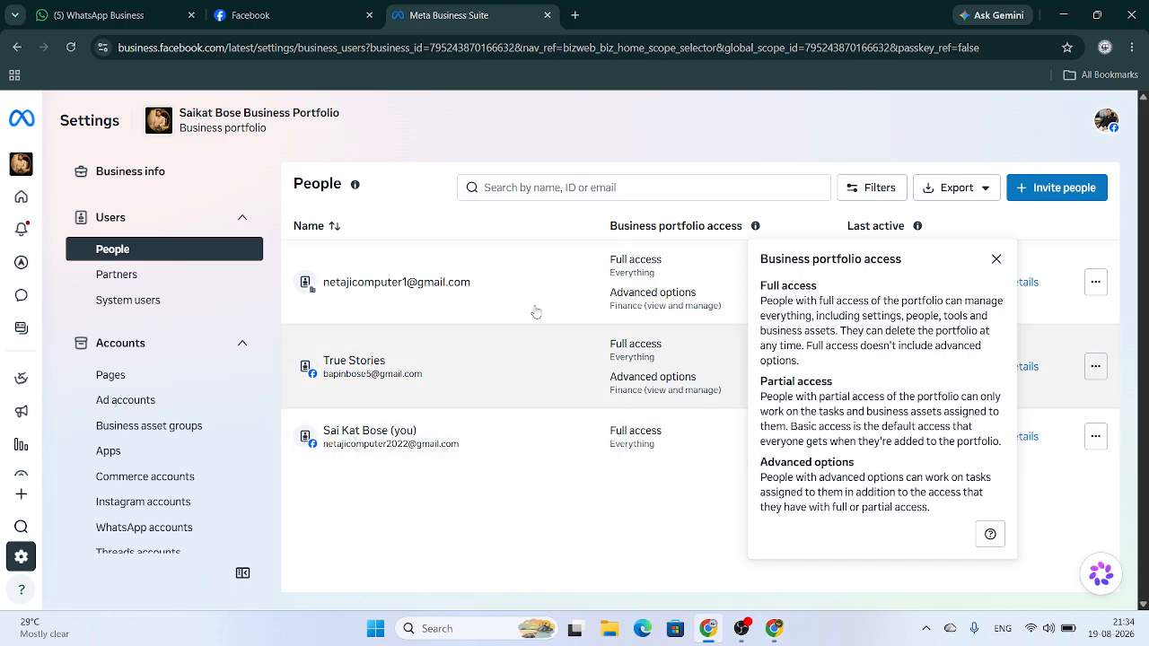
pyautogui.click(76, 51)
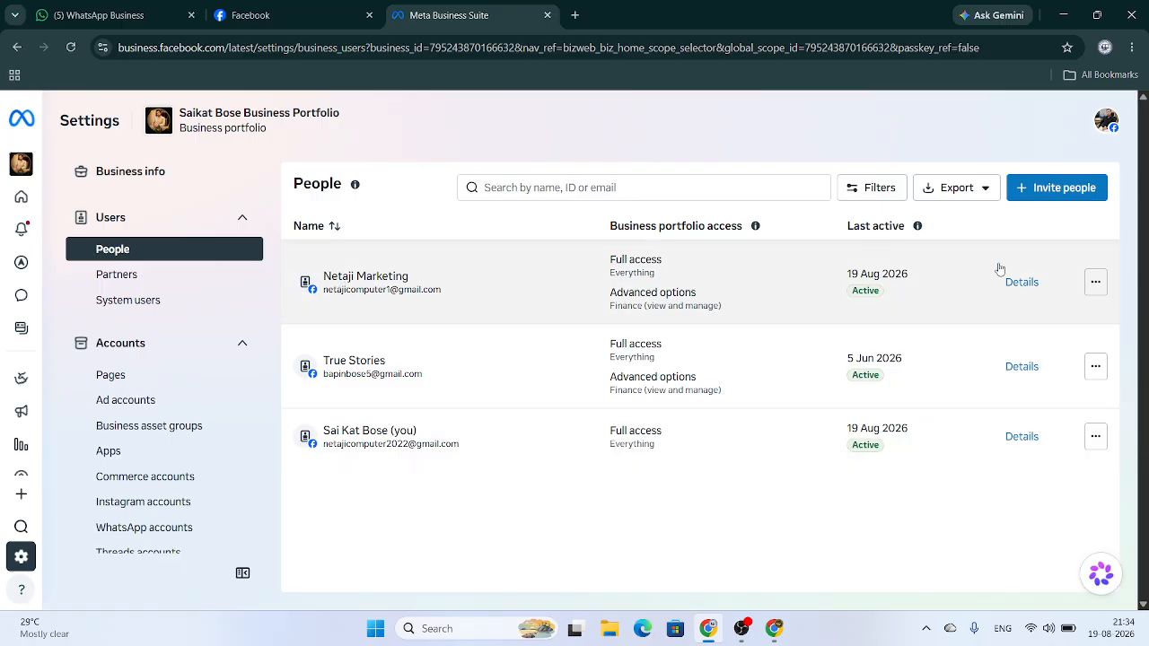
pyautogui.click(1095, 283)
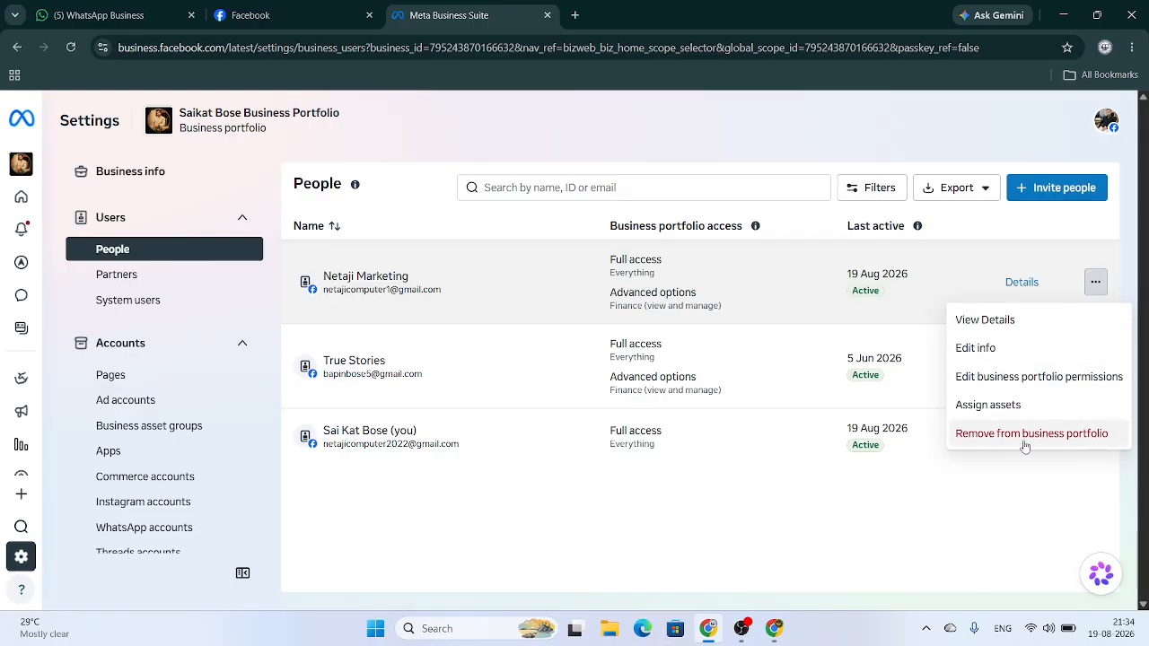
pyautogui.click(965, 524)
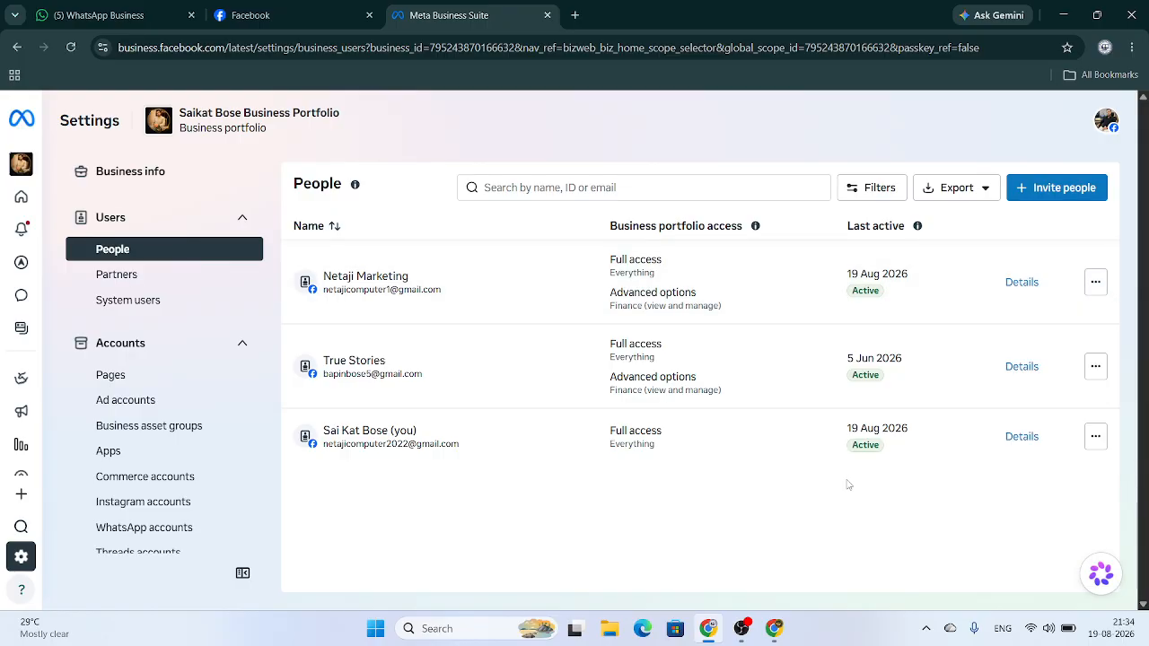